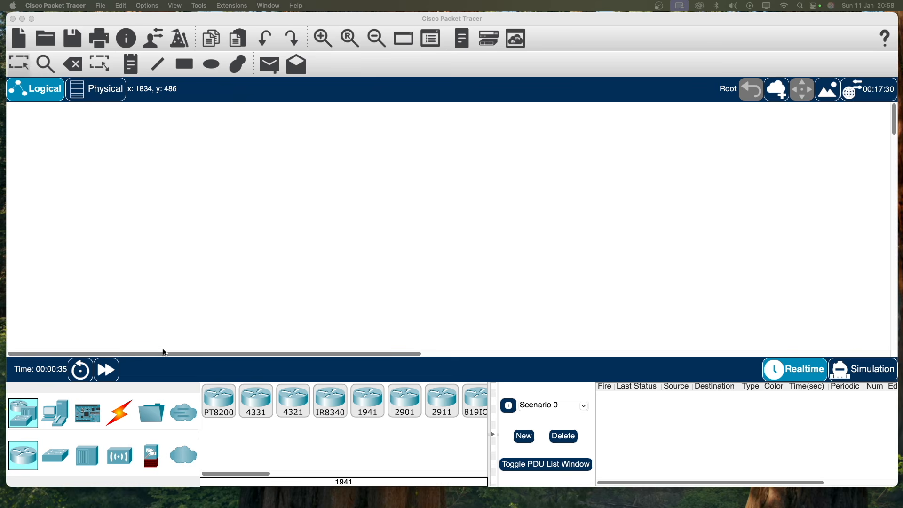
Place four PC end devices in a row across the lower part of the workspace
click(55, 412)
click(218, 400)
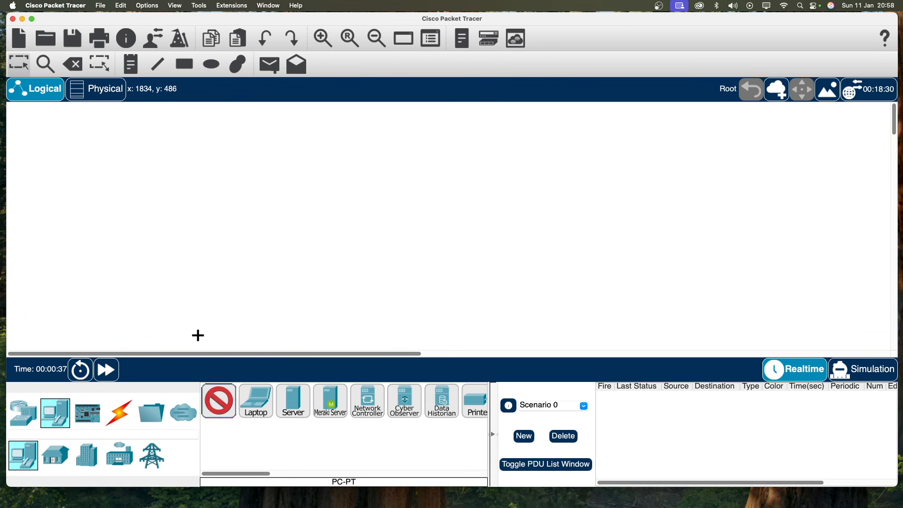
click(163, 271)
click(219, 407)
click(290, 272)
click(220, 408)
click(465, 273)
click(219, 400)
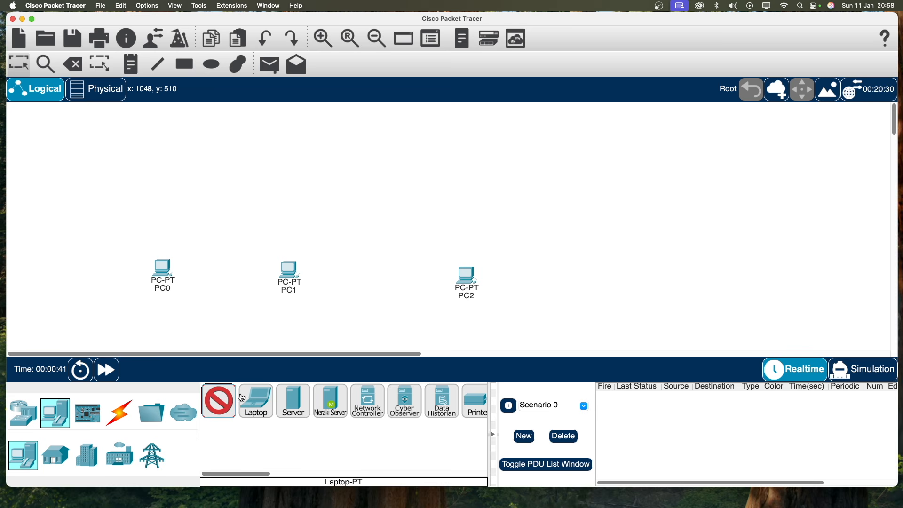
click(583, 279)
Rearrange the PCs into two separate pairs, with PC0 and PC1 on one side and PC2 and PC3 on the other
drag(162, 270, 127, 276)
drag(279, 281, 222, 282)
drag(130, 278, 118, 285)
drag(232, 271, 233, 278)
drag(467, 273, 449, 273)
Add two 2960 switches and position one centrally above each pair of PCs
click(22, 412)
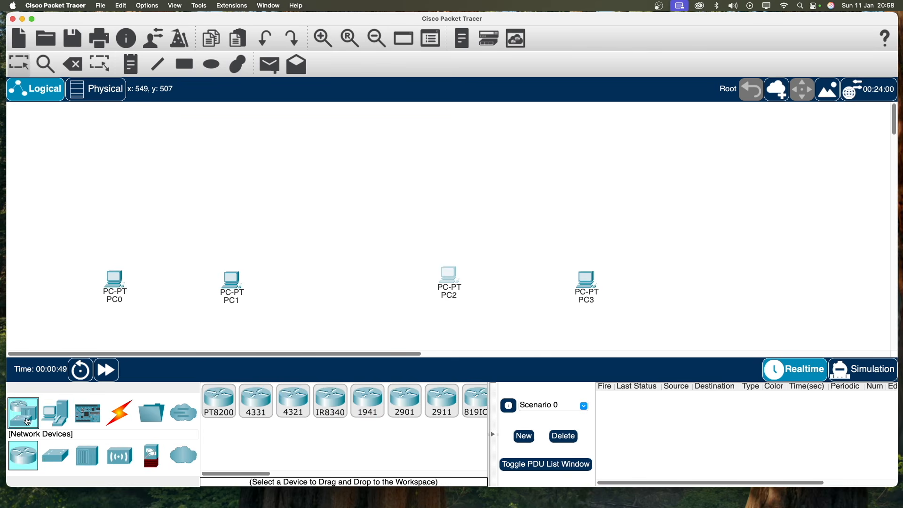
click(55, 455)
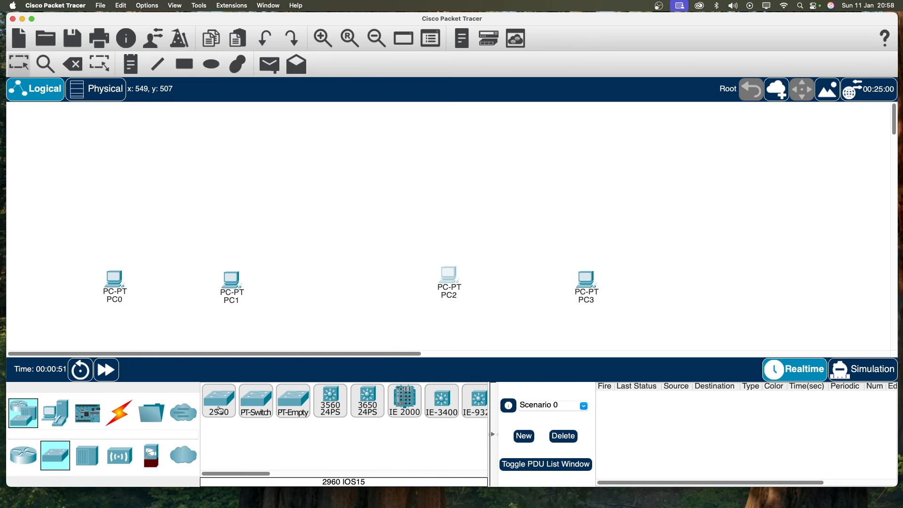
click(218, 400)
click(163, 235)
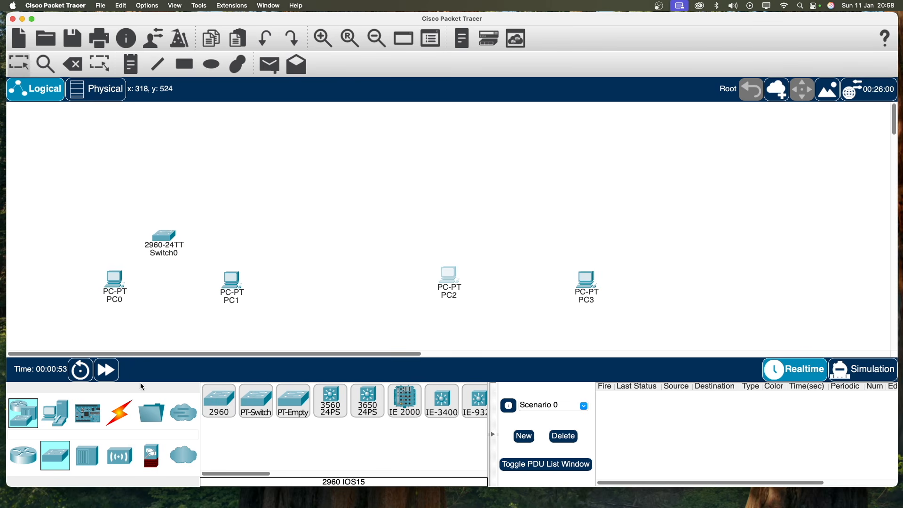
click(232, 407)
click(530, 226)
drag(166, 234, 186, 204)
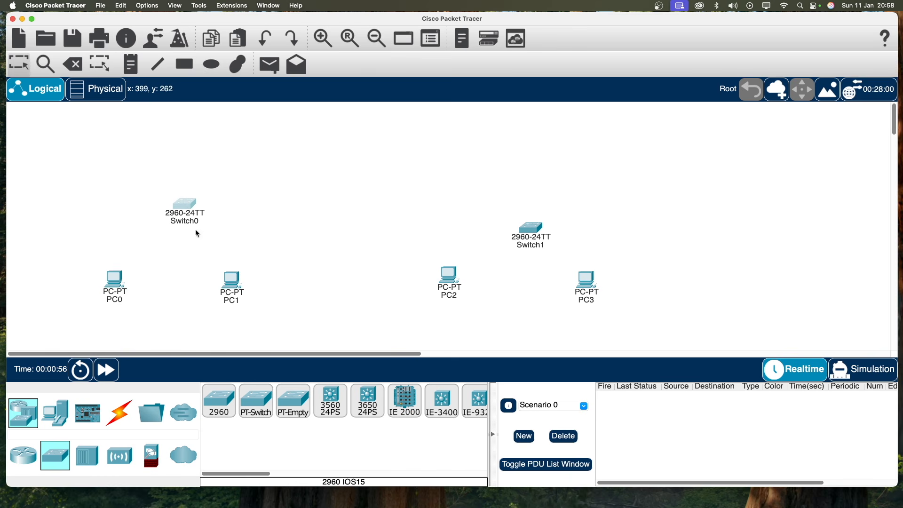
drag(530, 228, 536, 213)
scroll(179, 305, down, 2)
scroll(164, 306, up, 2)
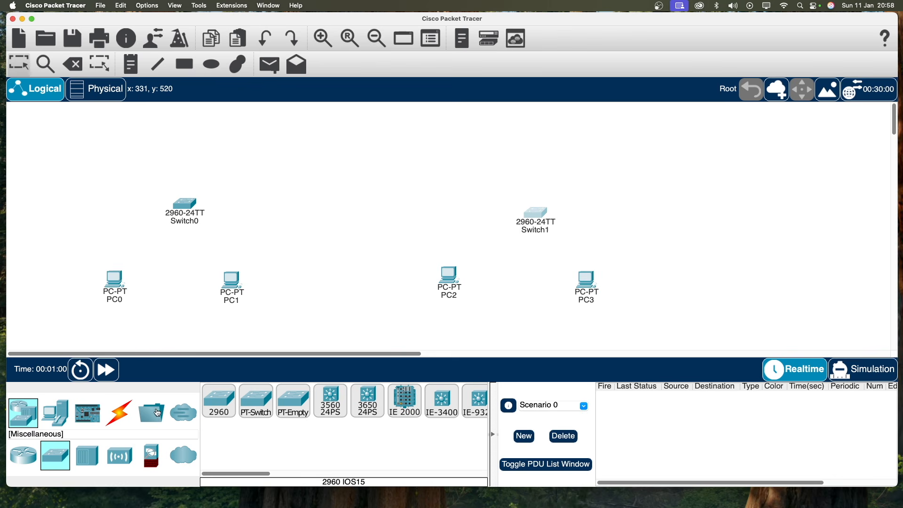
Add a 2911 router above and midway between the two switches
click(23, 455)
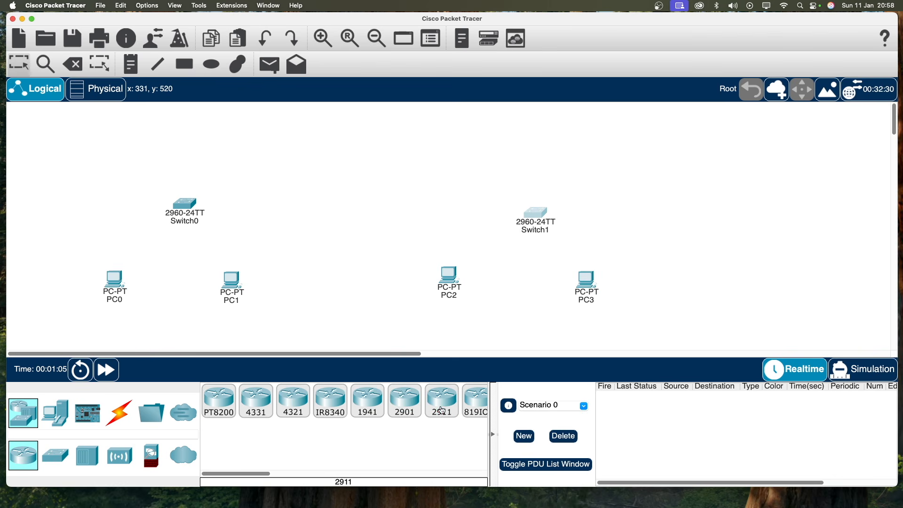
click(442, 409)
click(364, 162)
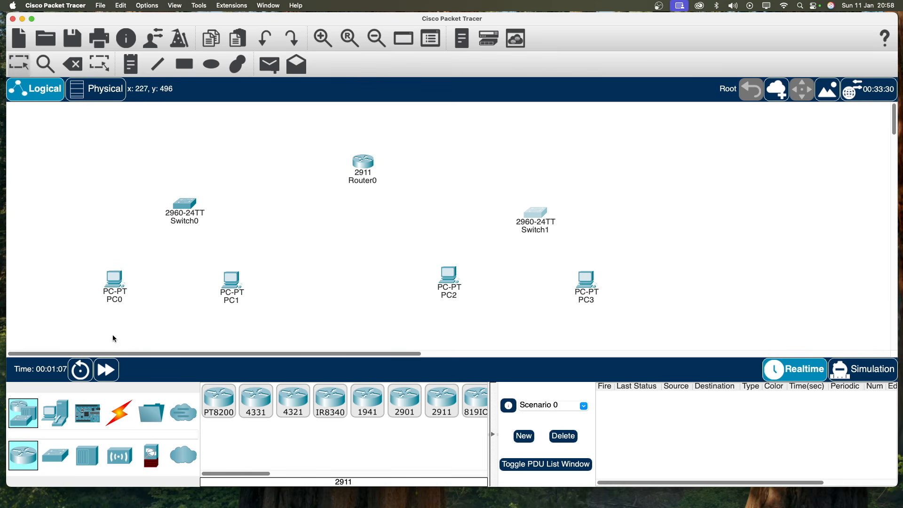
Connect PC0's FastEthernet0 to Switch0's FastEthernet0/1 with a copper straight-through cable
click(121, 415)
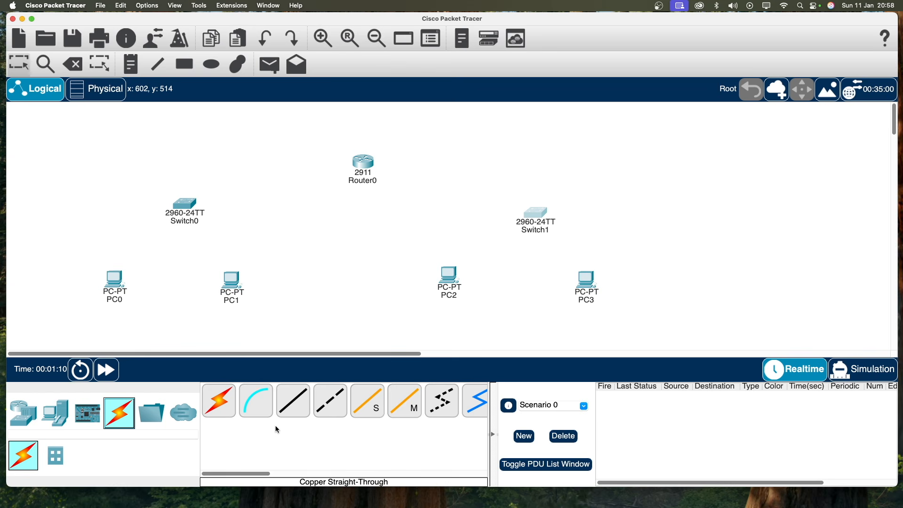
click(308, 405)
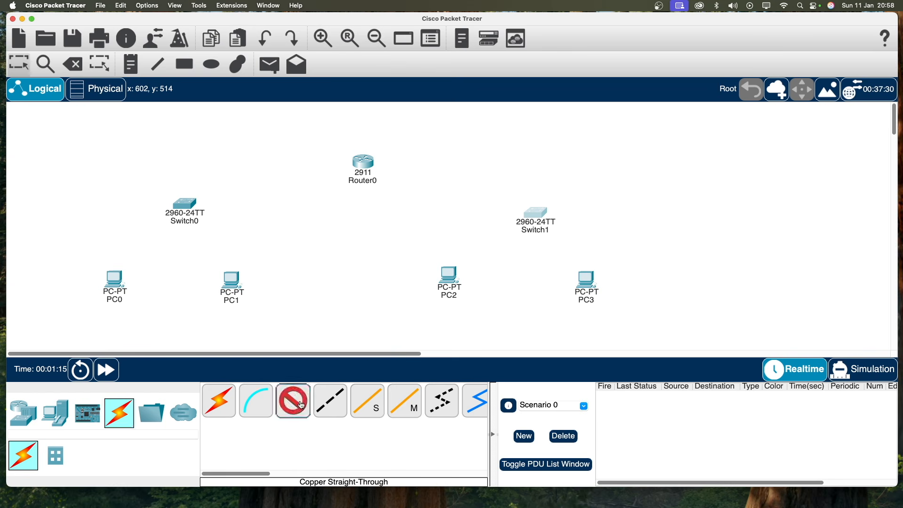
click(117, 288)
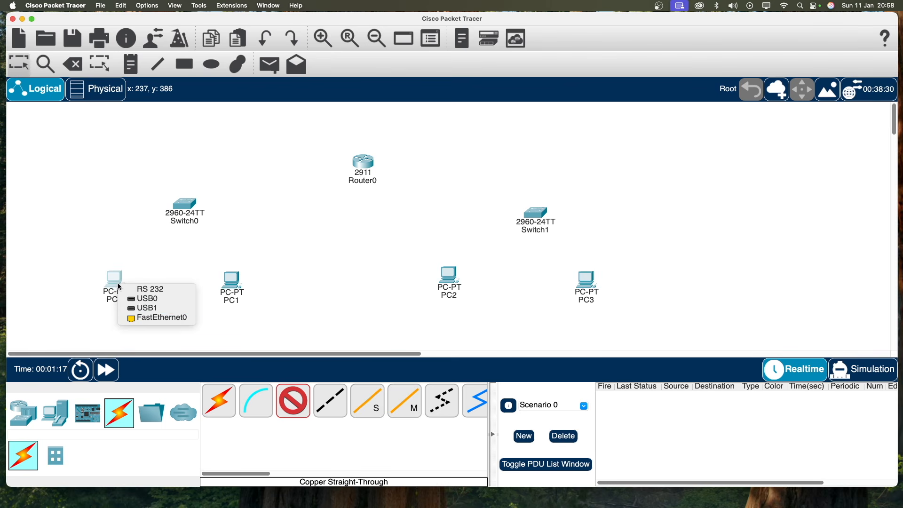
click(176, 319)
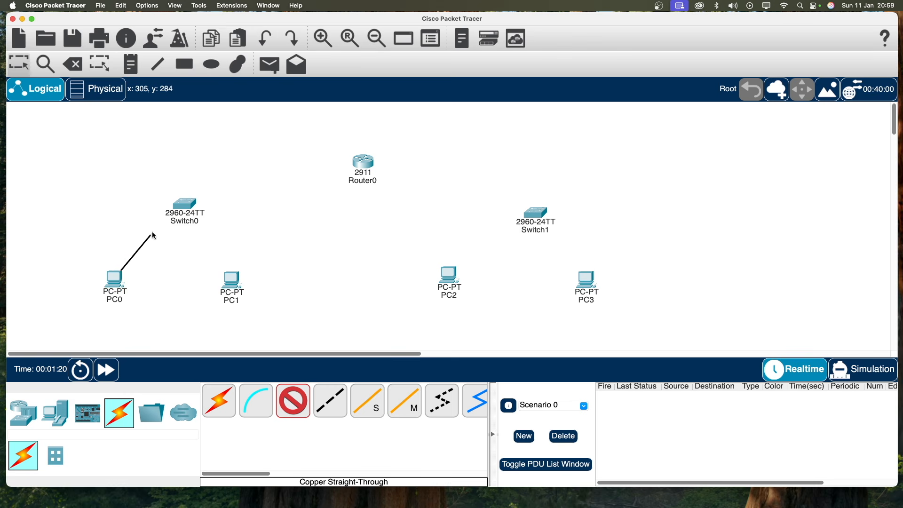
click(185, 207)
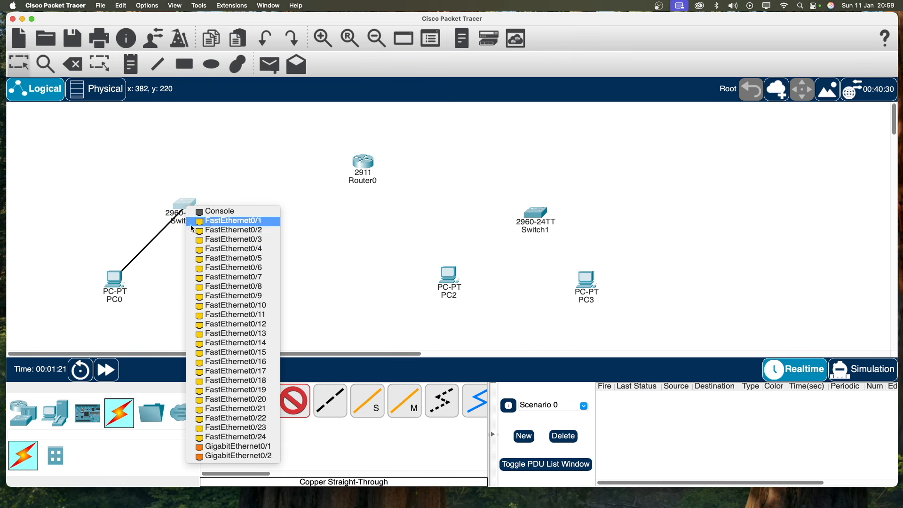
click(229, 222)
Connect PC1's FastEthernet0 to a free FastEthernet port on Switch0 with a copper straight-through cable
click(294, 408)
click(233, 279)
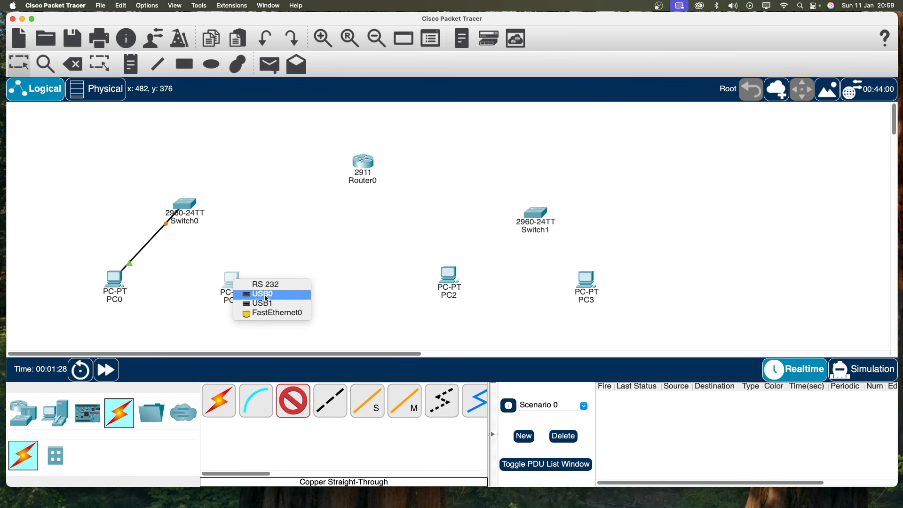
click(268, 313)
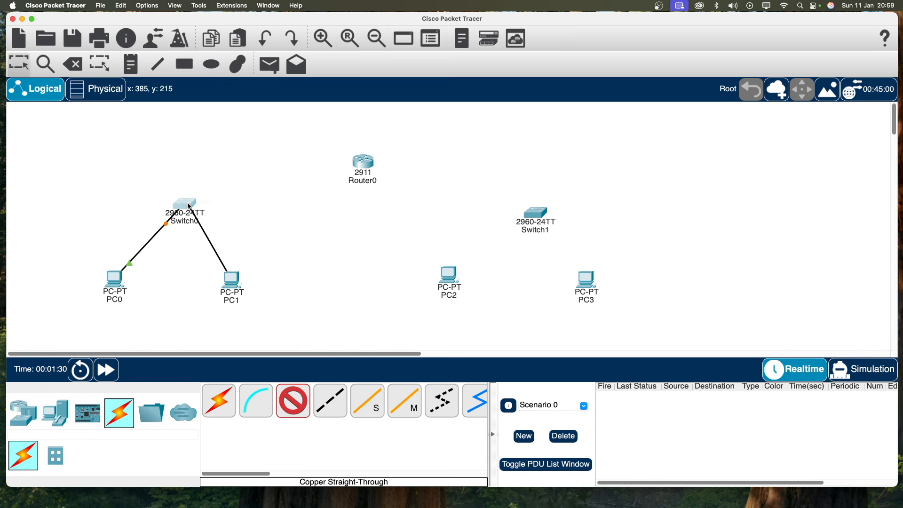
click(189, 207)
click(211, 215)
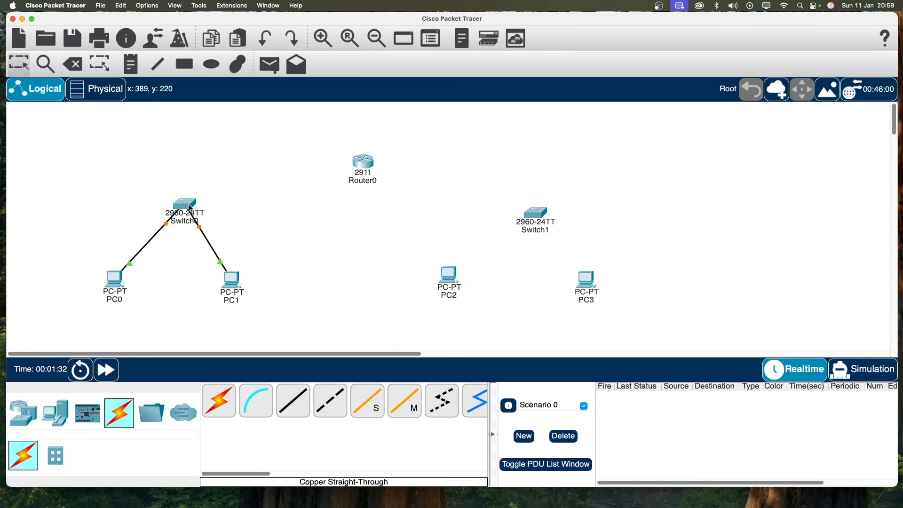
Connect PC2's FastEthernet0 to Switch1's FastEthernet0/1 with a copper straight-through cable
click(287, 413)
click(450, 282)
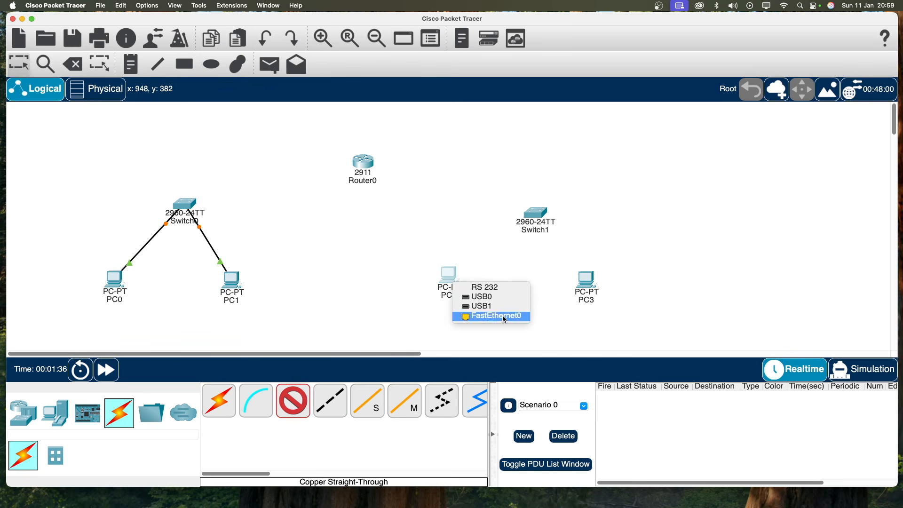
click(505, 319)
click(535, 214)
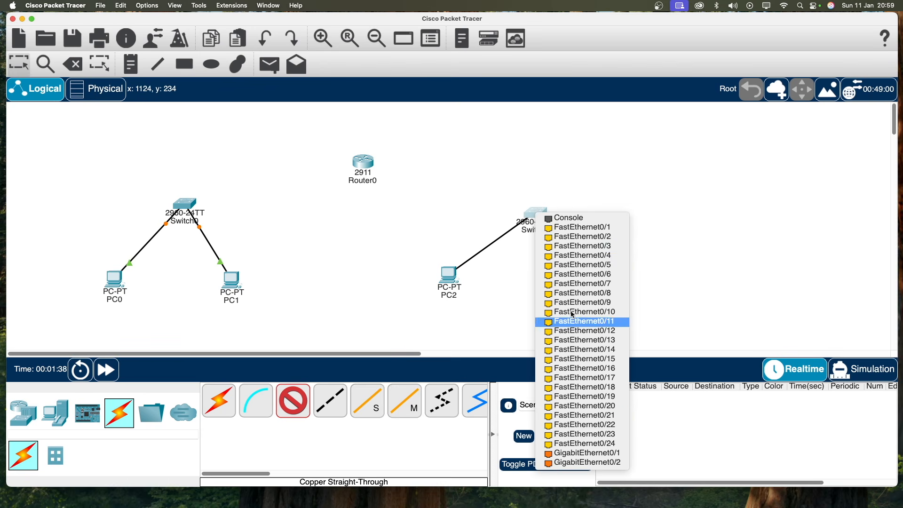
click(586, 232)
Connect PC3's FastEthernet0 to Switch1's FastEthernet0/2 with a copper straight-through cable
click(322, 400)
click(588, 282)
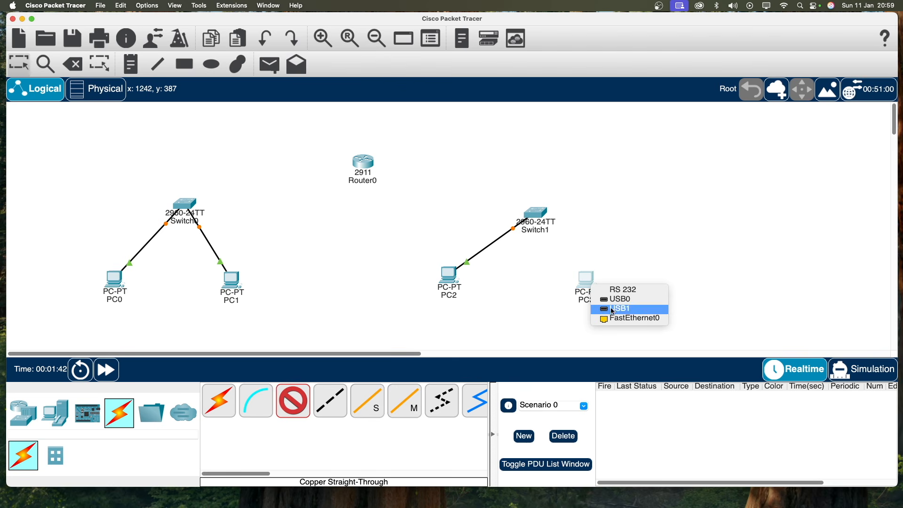
click(620, 318)
click(535, 210)
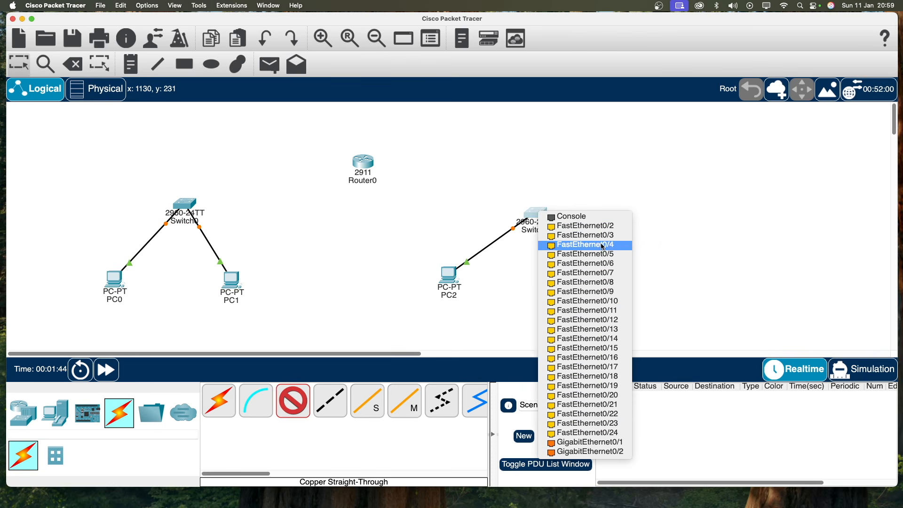
click(581, 227)
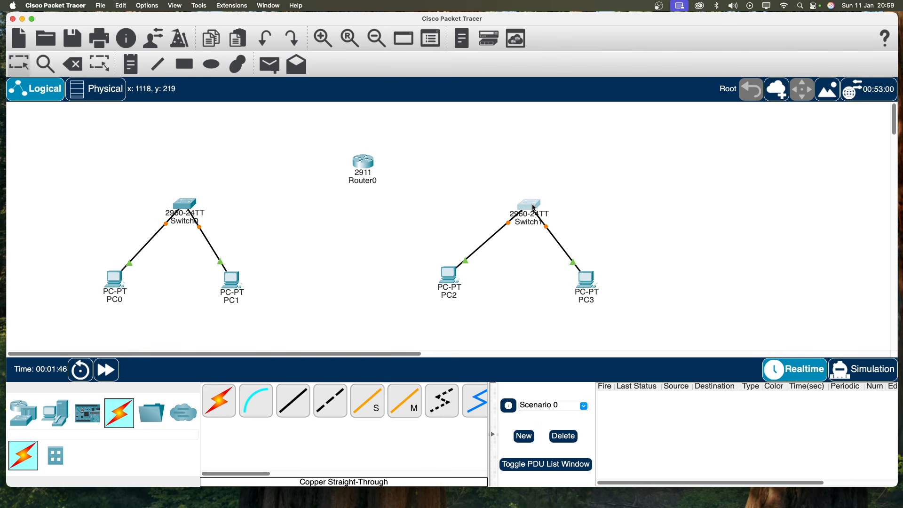
Fast-forward the simulation time to bring up the links, and nudge both switches and the router into a balanced layout
drag(189, 208, 185, 206)
click(110, 375)
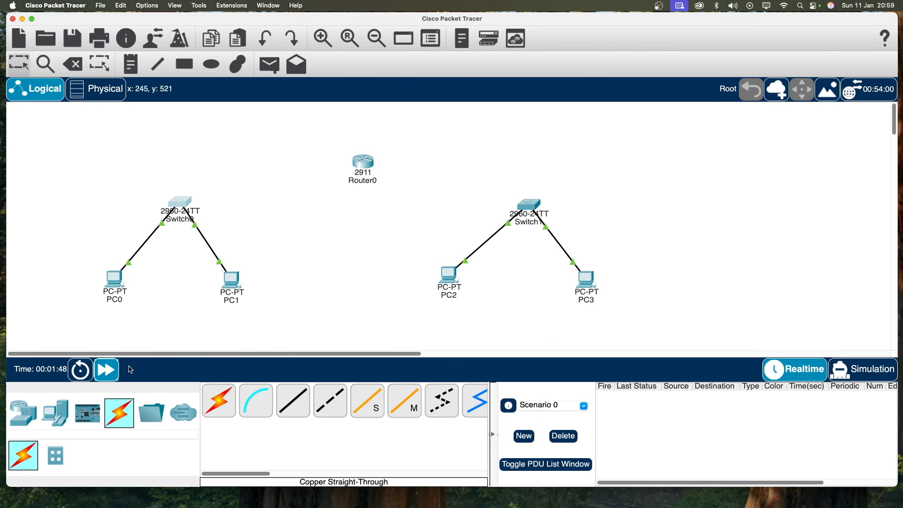
drag(533, 209, 522, 206)
drag(367, 166, 364, 157)
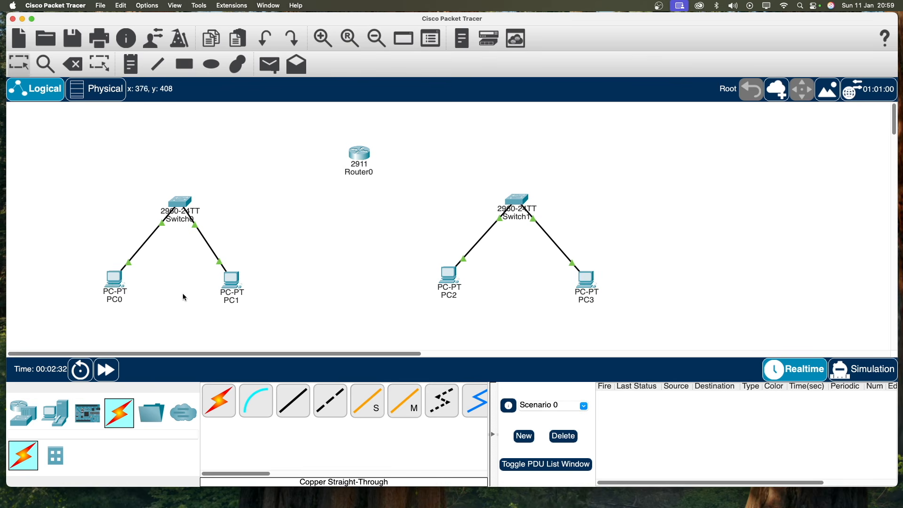
click(114, 279)
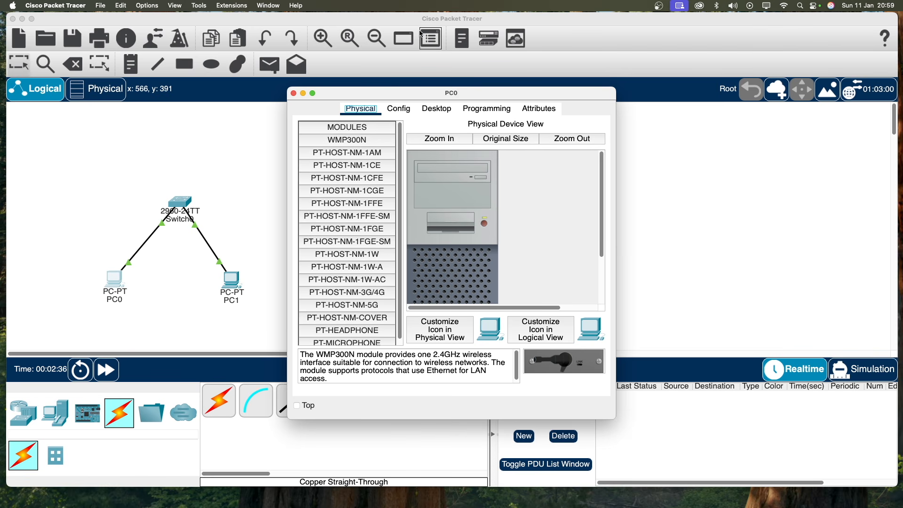
click(293, 93)
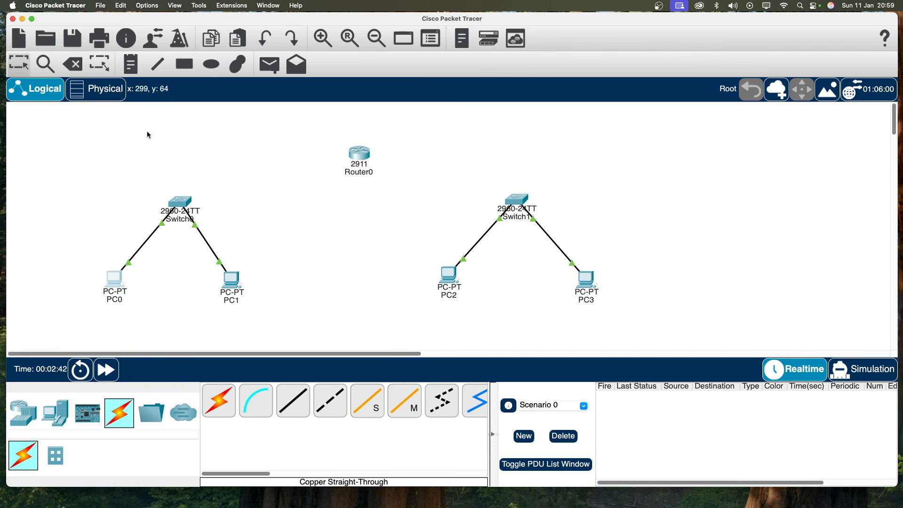
Add the text notes 192.168.1.2 near PC0 and 192.168.1.3 near PC1, and leave the note tool
click(132, 75)
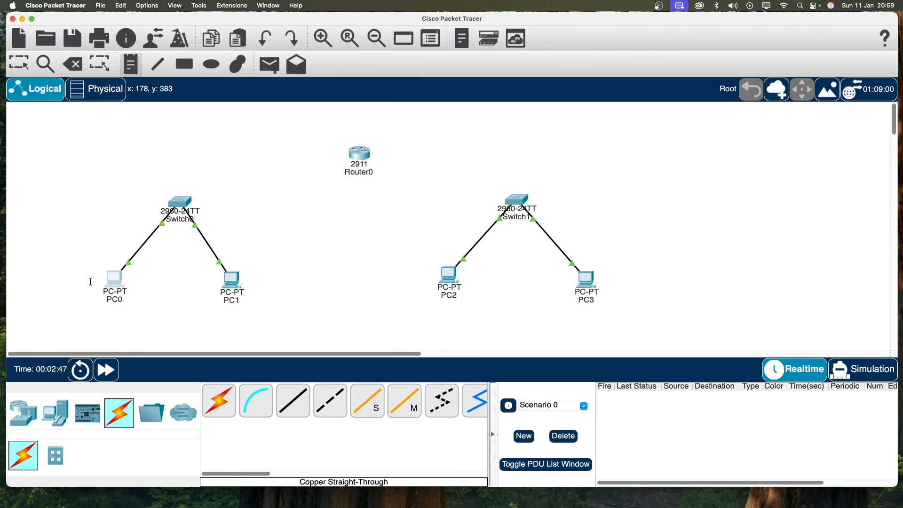
click(44, 260)
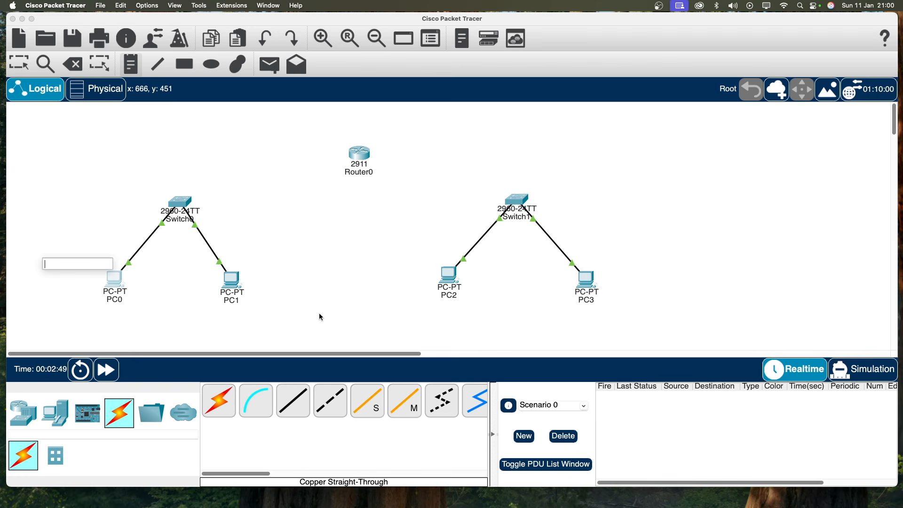
text(192.168.1.2)
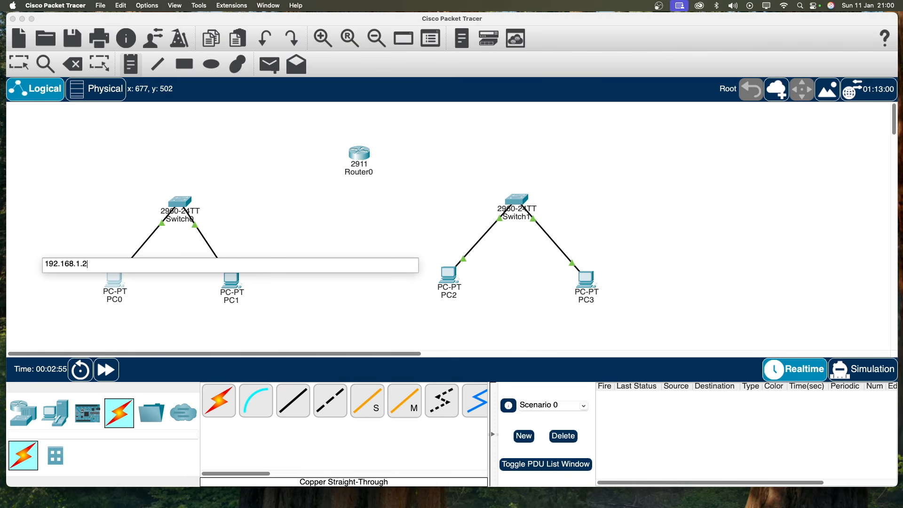
click(261, 256)
text(192.168.1.3)
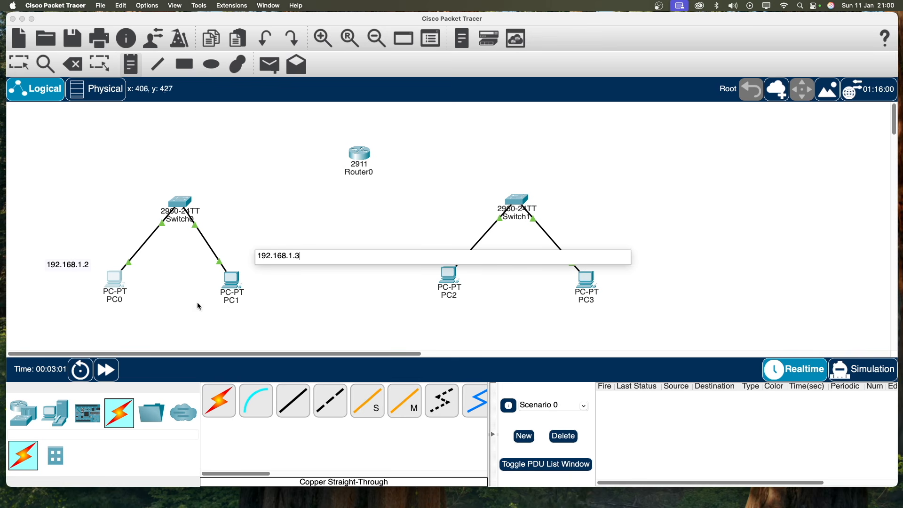
click(18, 62)
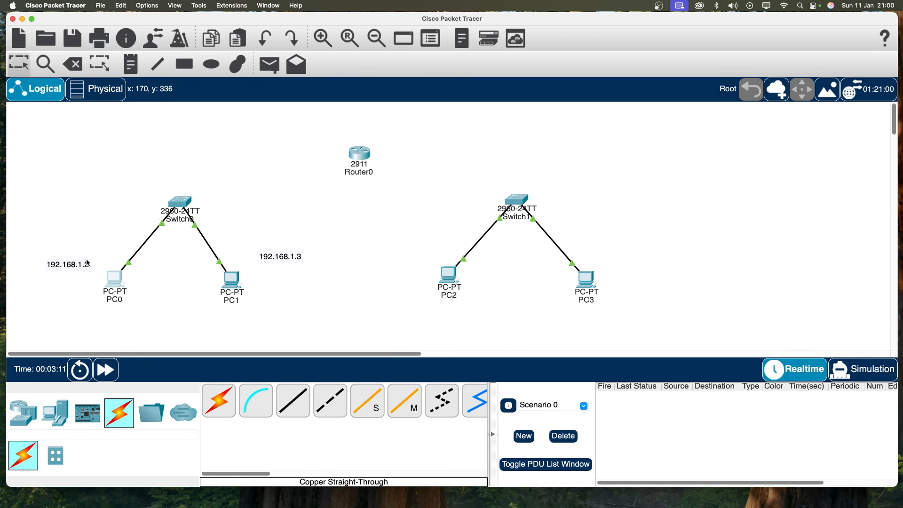
Move the two address notes directly beside PC0 and PC1, and shift Switch0 slightly to centre it above them
drag(88, 265, 89, 283)
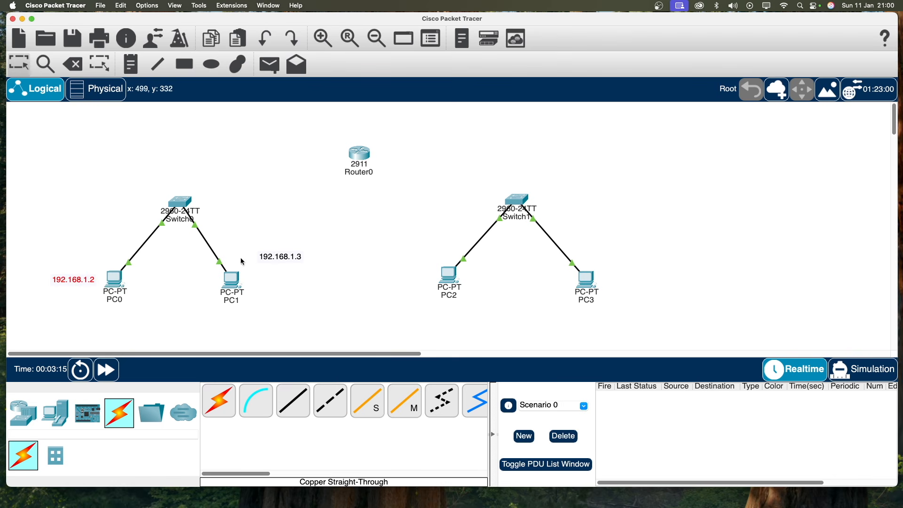
drag(287, 258, 281, 272)
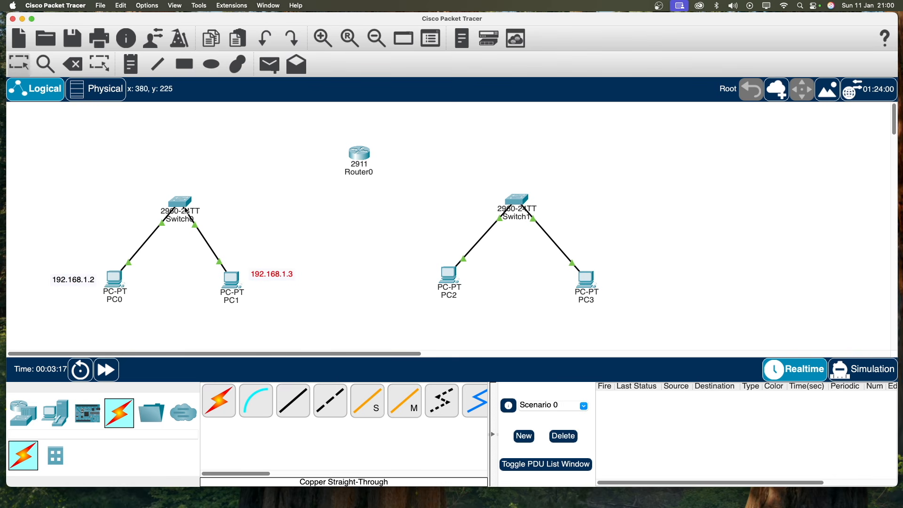
drag(184, 205, 181, 202)
click(174, 272)
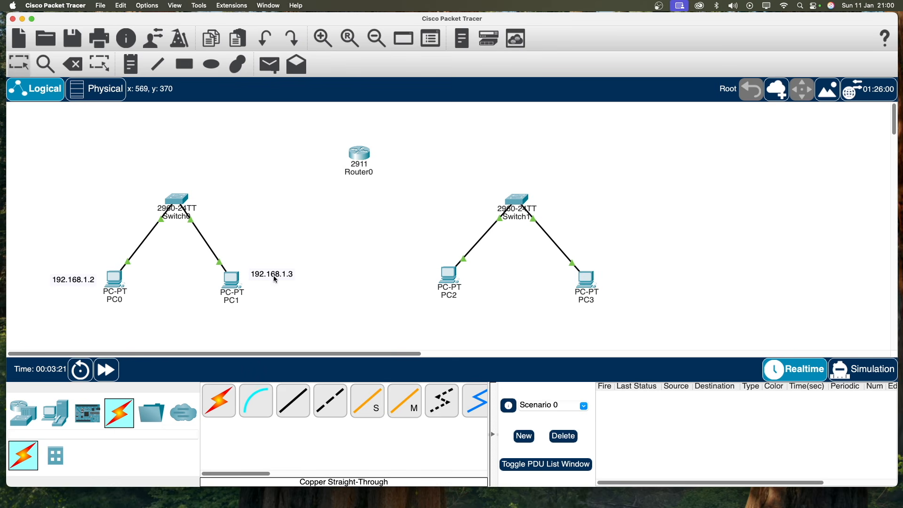
drag(277, 279, 270, 280)
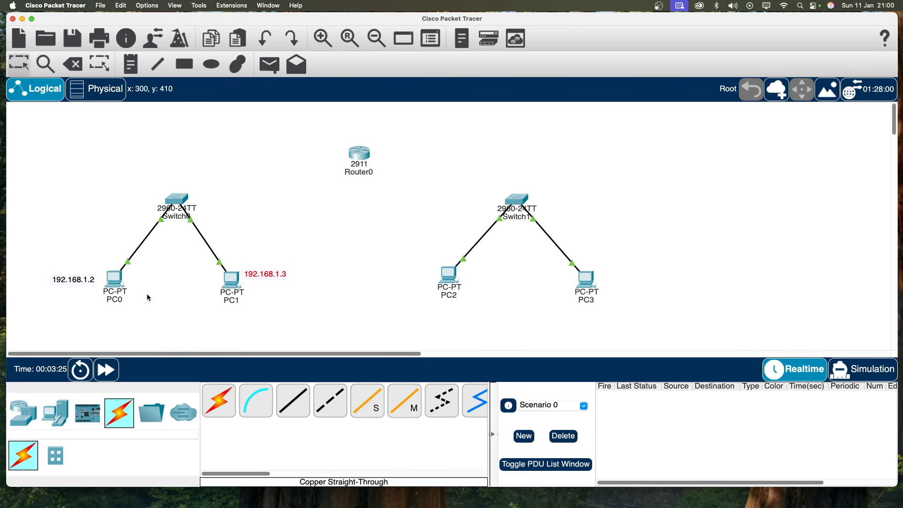
Give PC0 the static IPv4 address 192.168.1.2 with subnet mask 255.255.255.0, and close its device window
click(117, 297)
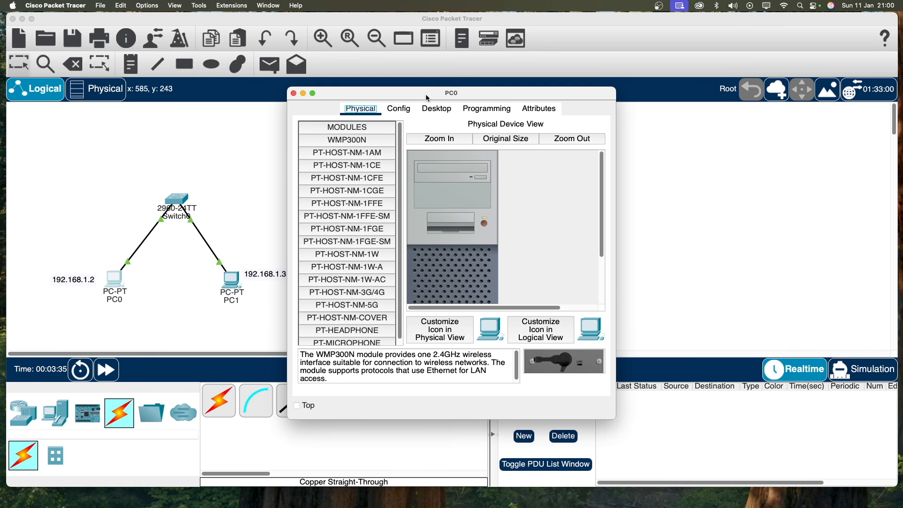
drag(426, 96, 430, 92)
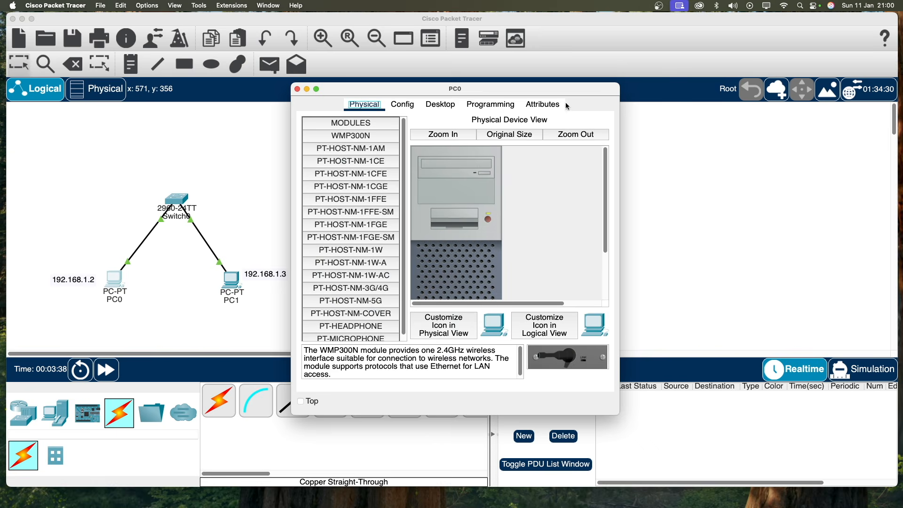
click(440, 104)
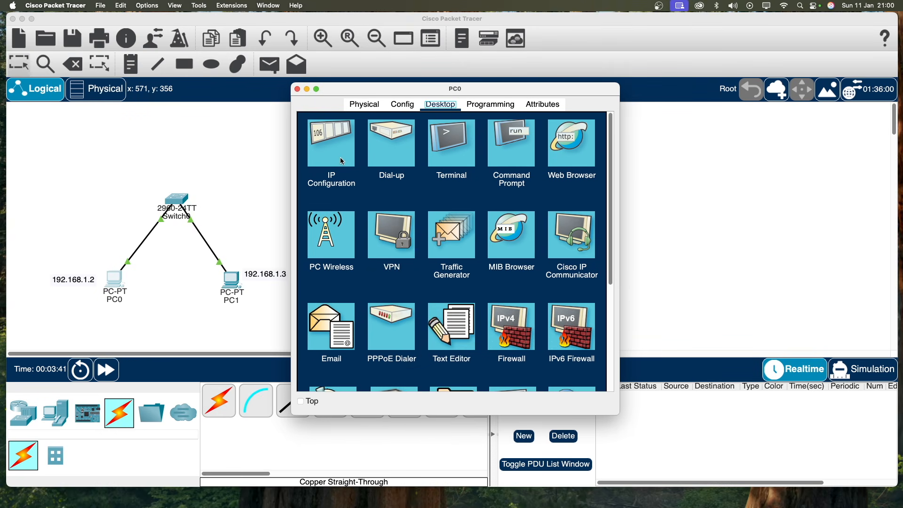
click(308, 141)
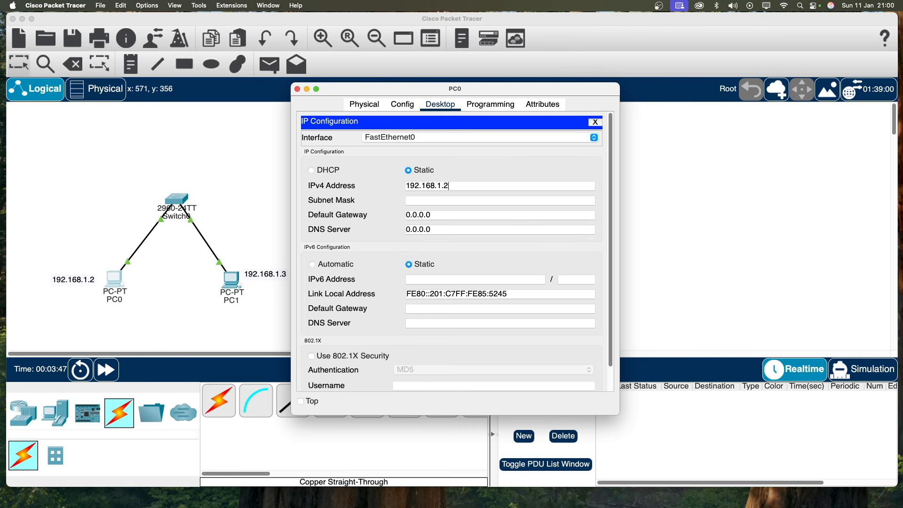
key(Tab)
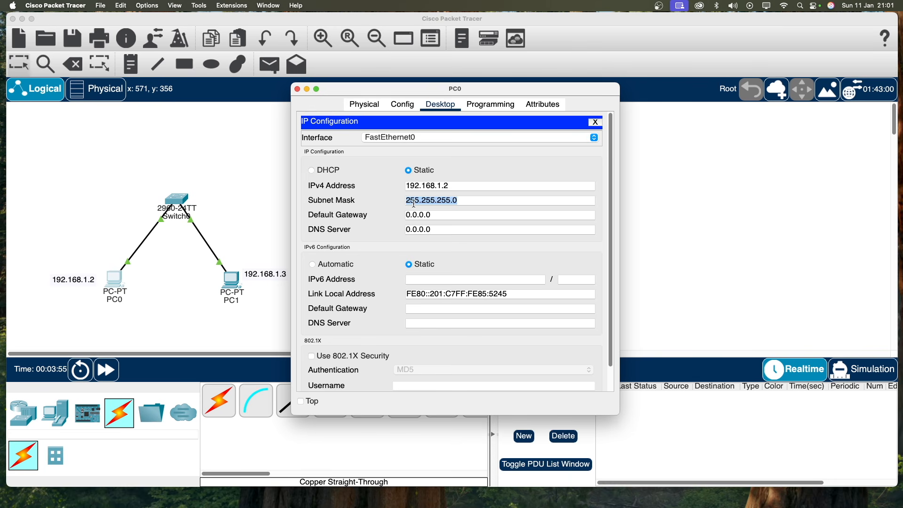
key(Tab)
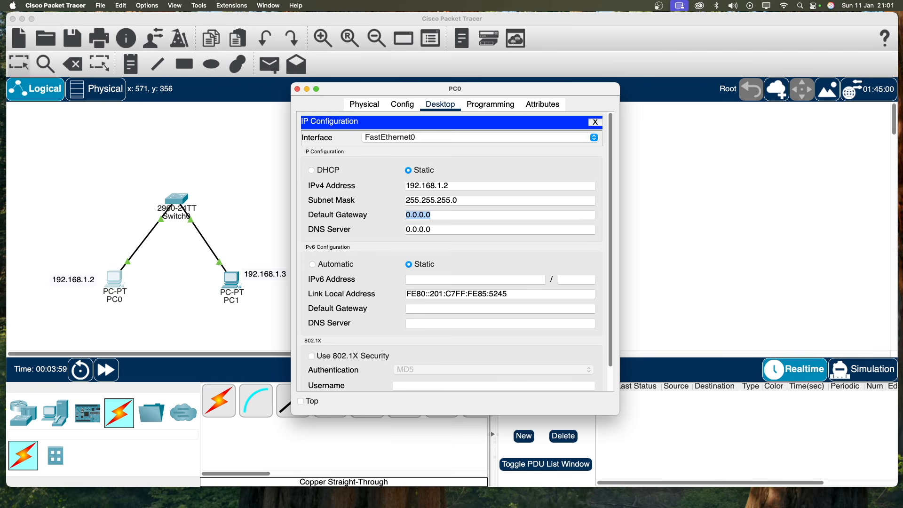
click(299, 93)
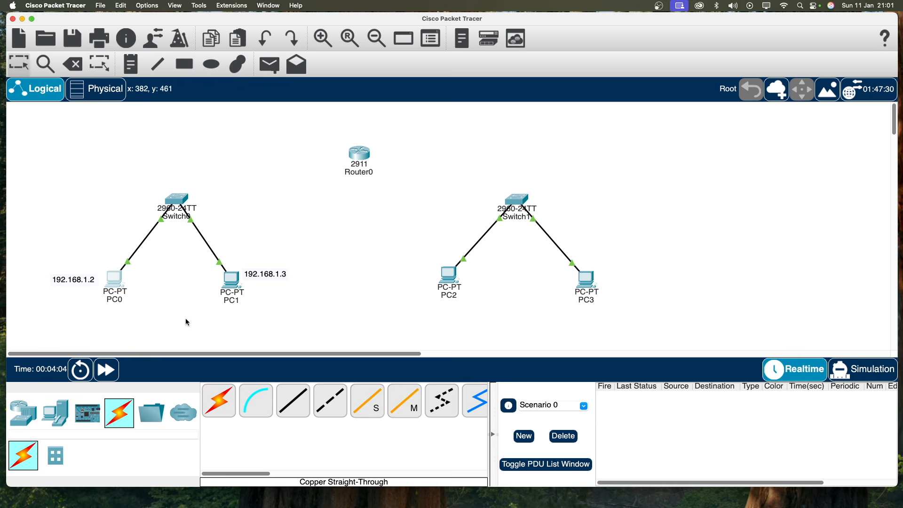
Give PC1 the static IPv4 address 192.168.1.3 with subnet mask 255.255.255.0, and nudge Switch0 slightly upward on the canvas
click(232, 283)
click(436, 109)
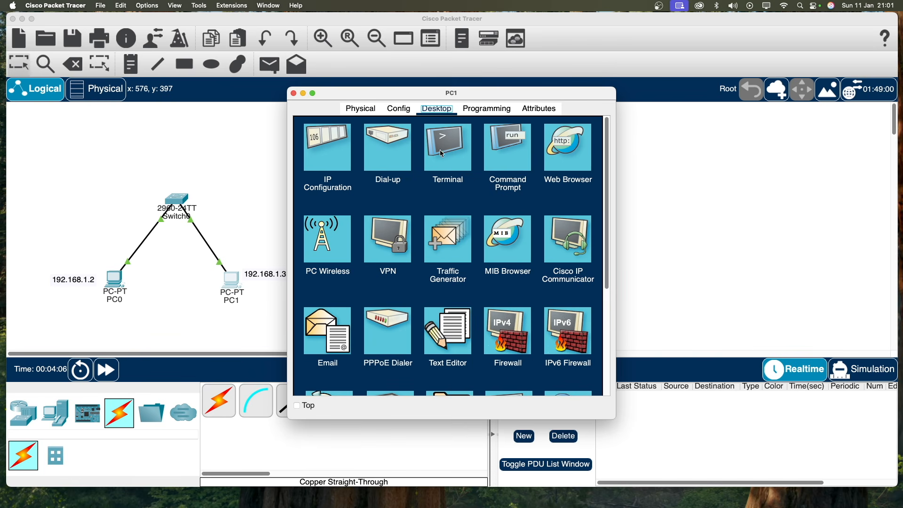
click(325, 161)
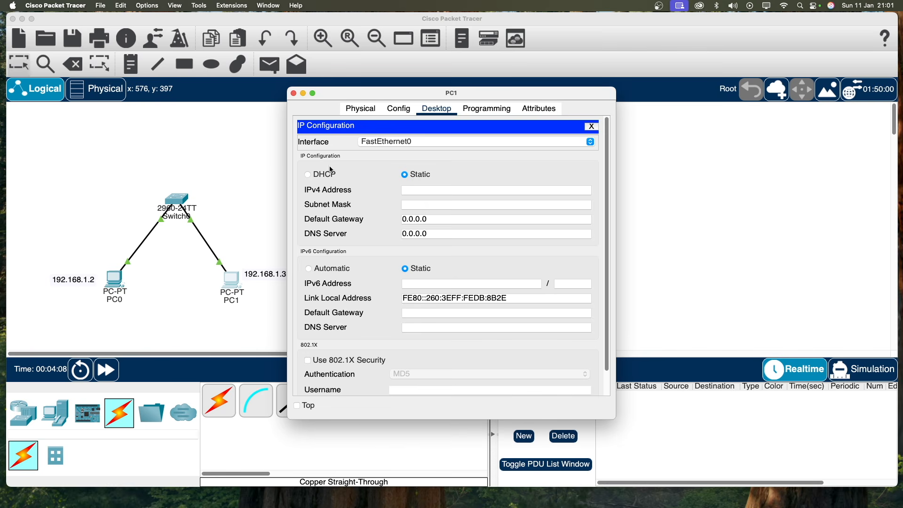
text(192.168.1.3)
key(Tab)
key(Tab)
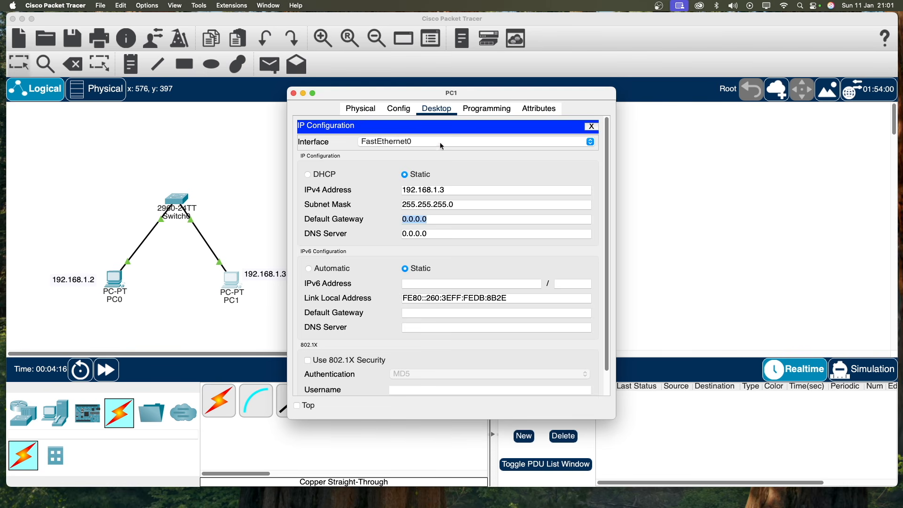
drag(179, 197, 183, 187)
click(171, 254)
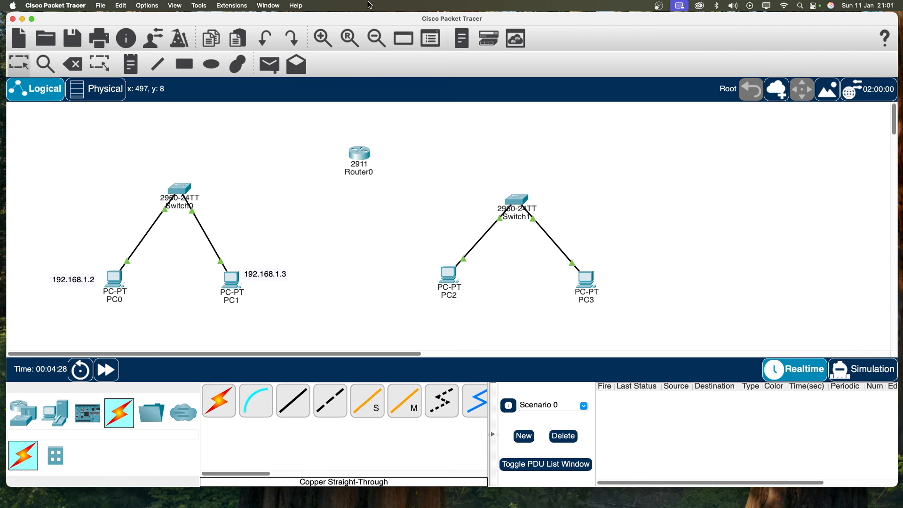
Ping 192.168.1.3 from PC0's command prompt to test the connection to PC1, and close the device window
click(115, 283)
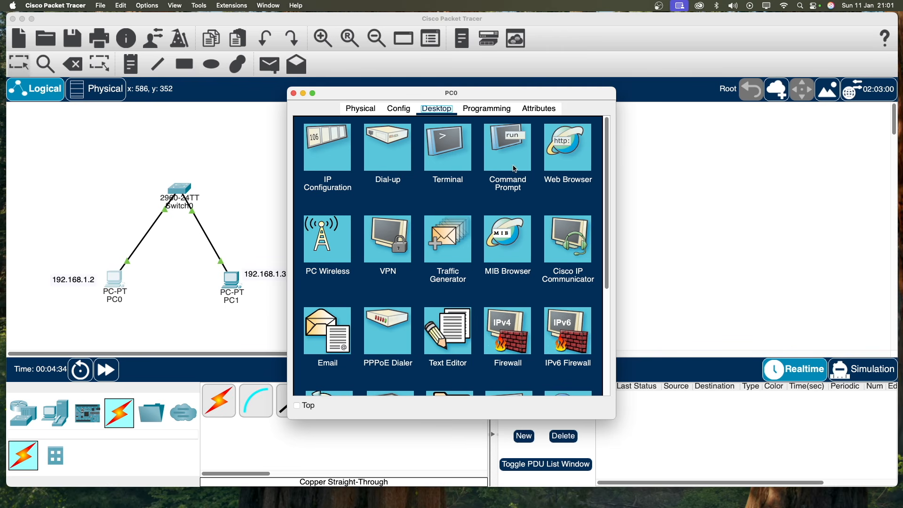
click(504, 148)
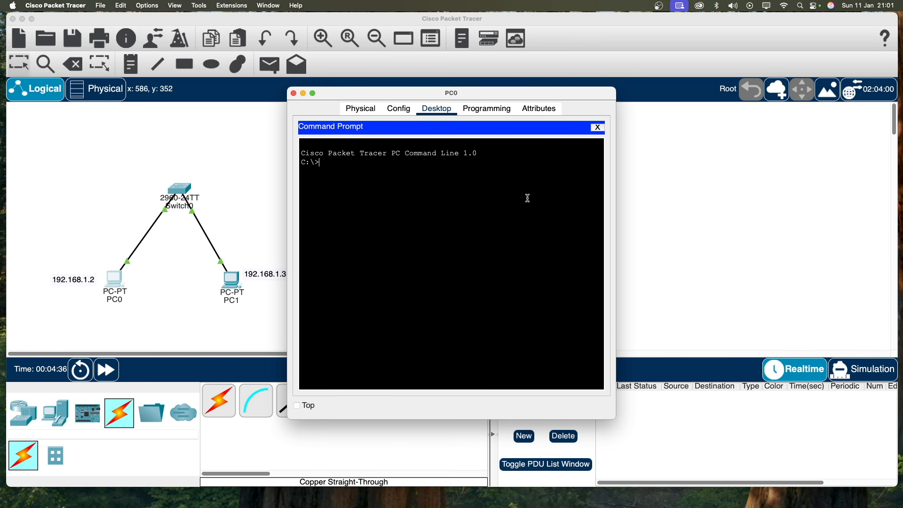
text(ping)
drag(449, 97, 490, 99)
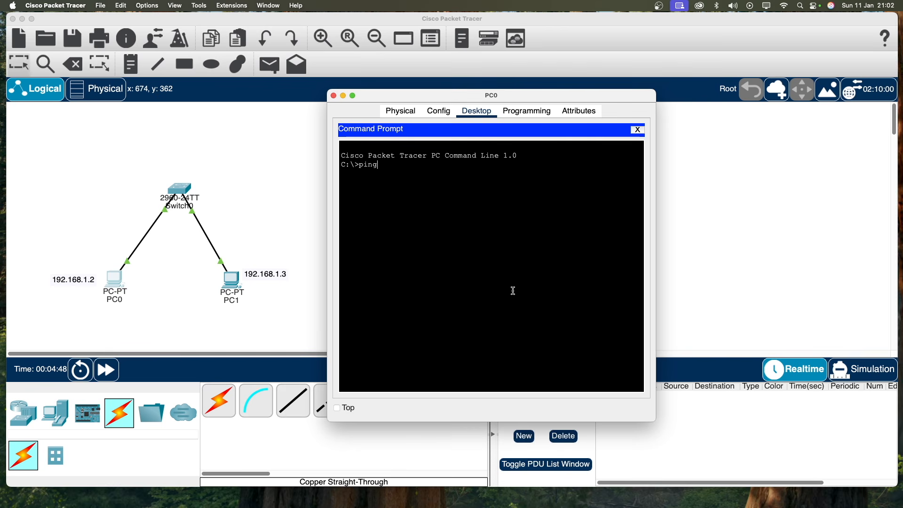
text(1)
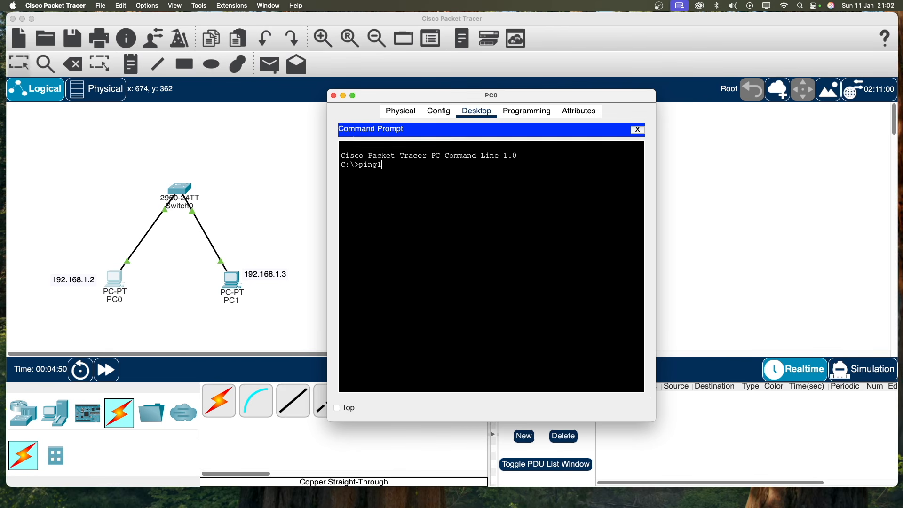
key(BackSpace)
text(192.168.1)
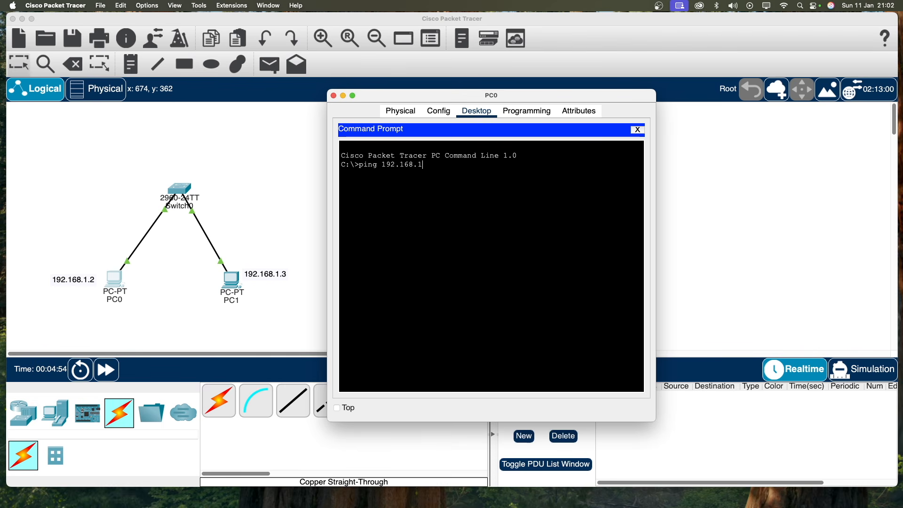
text(.3)
key(Return)
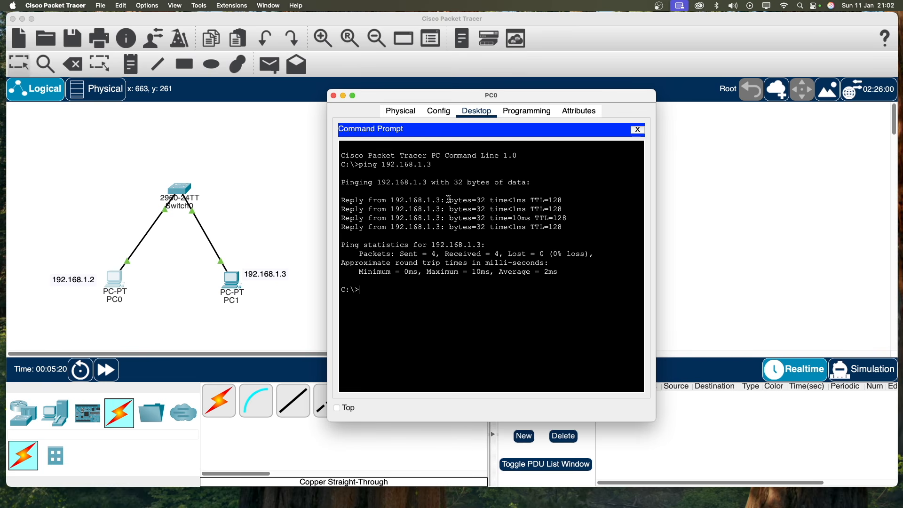
click(334, 95)
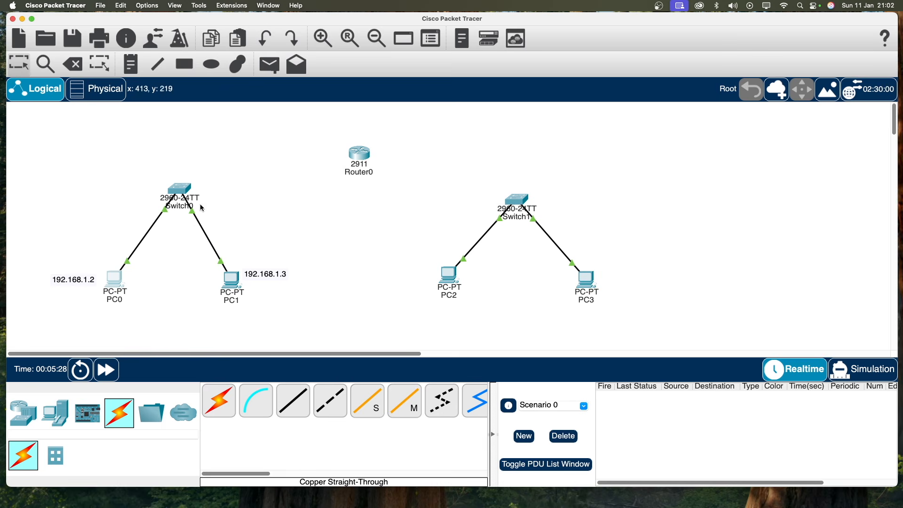
Change PC1's IPv4 address to 192.168.2.3 to place it on a different subnet, and fast-forward the simulation time
click(232, 282)
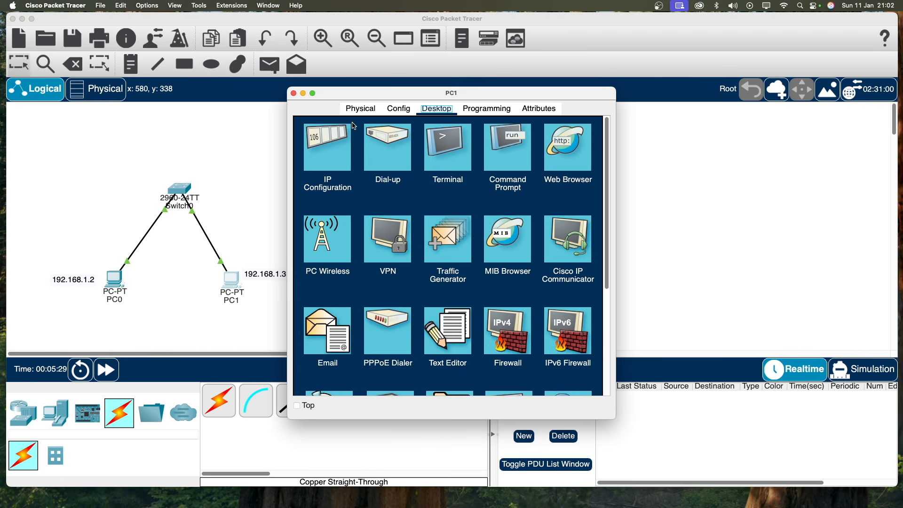
click(321, 164)
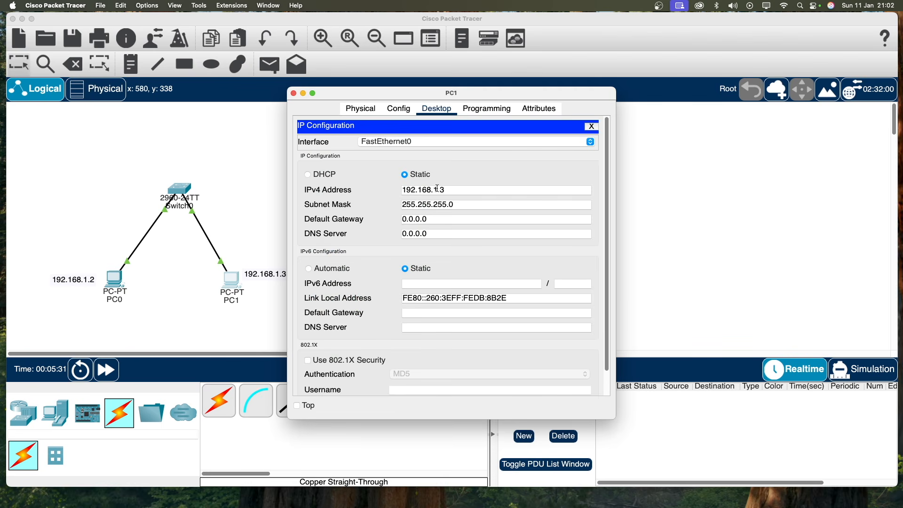
key(BackSpace)
text(2)
key(Tab)
click(293, 93)
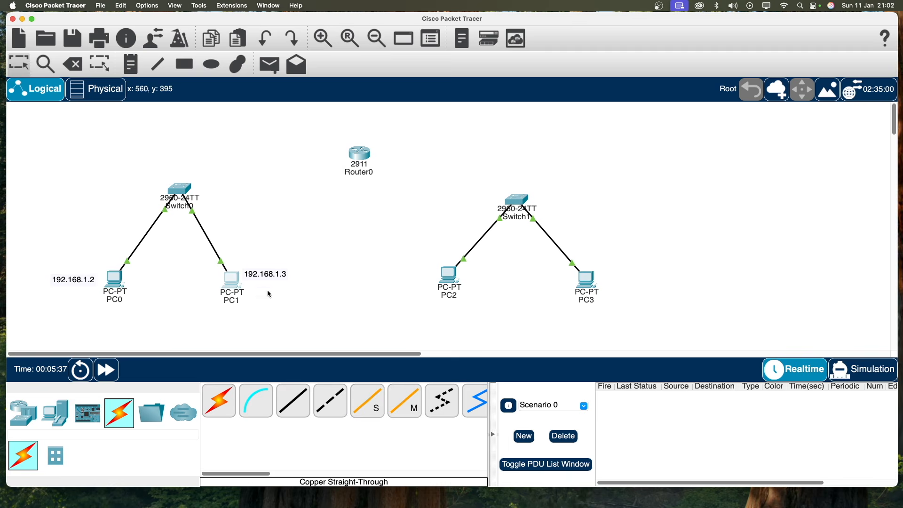
click(113, 371)
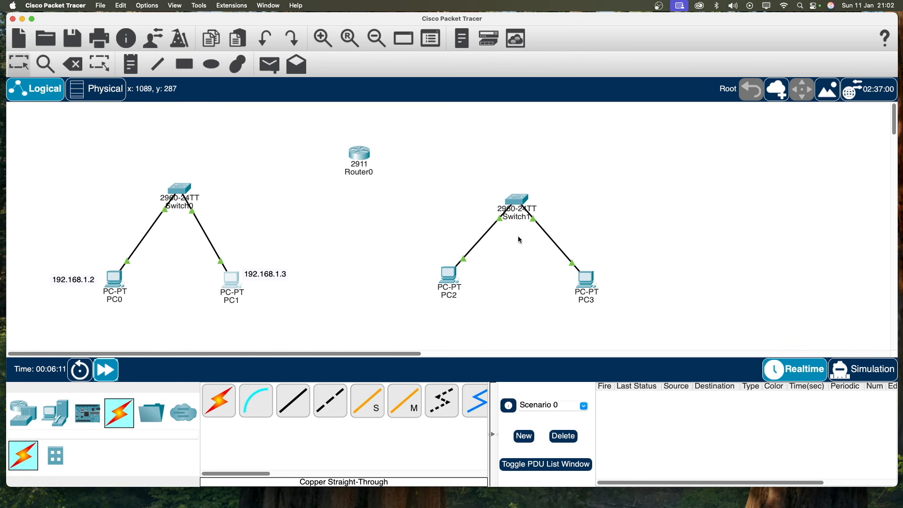
Ping 192.168.2.3 from PC0's command prompt to test reaching PC1 across subnets, and close the device window
click(115, 279)
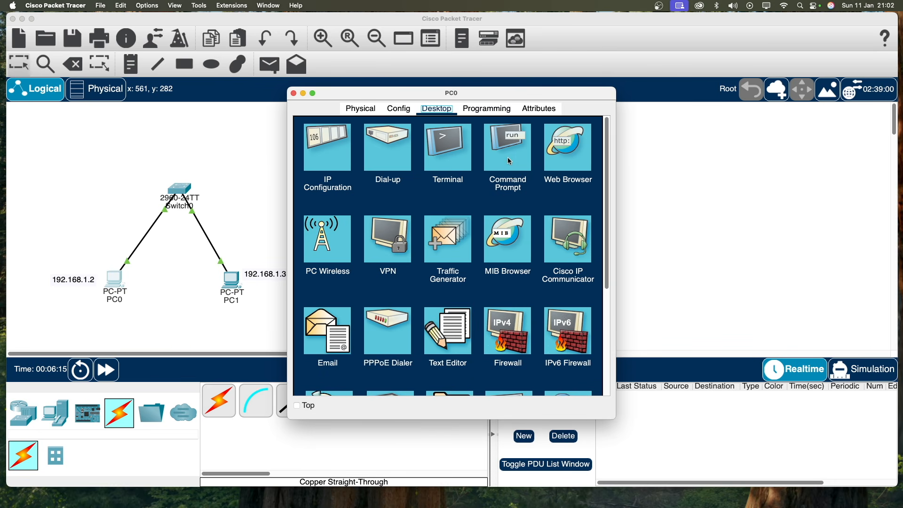
click(509, 162)
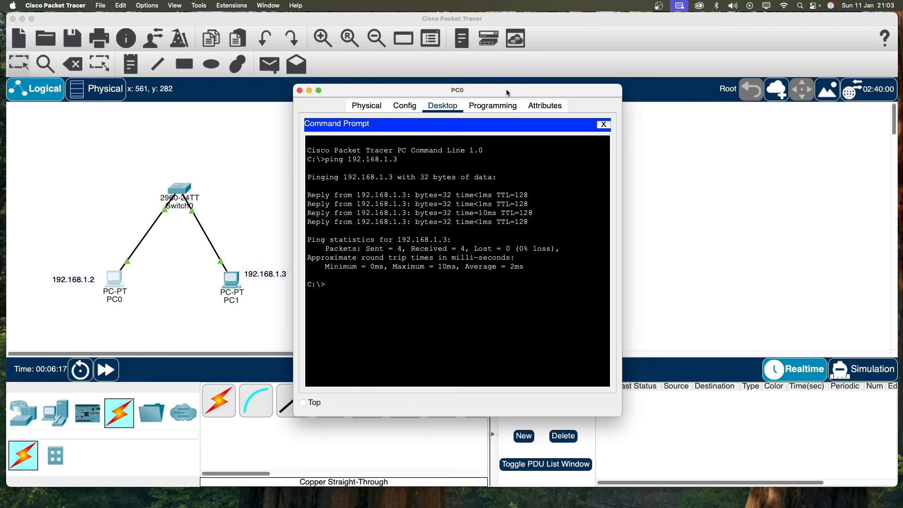
key(Up)
key(BackSpace)
key(Return)
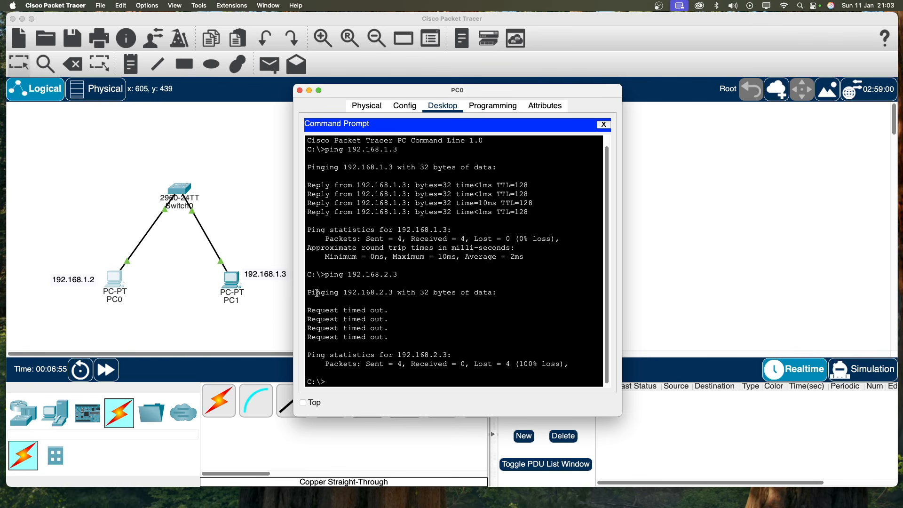
click(299, 90)
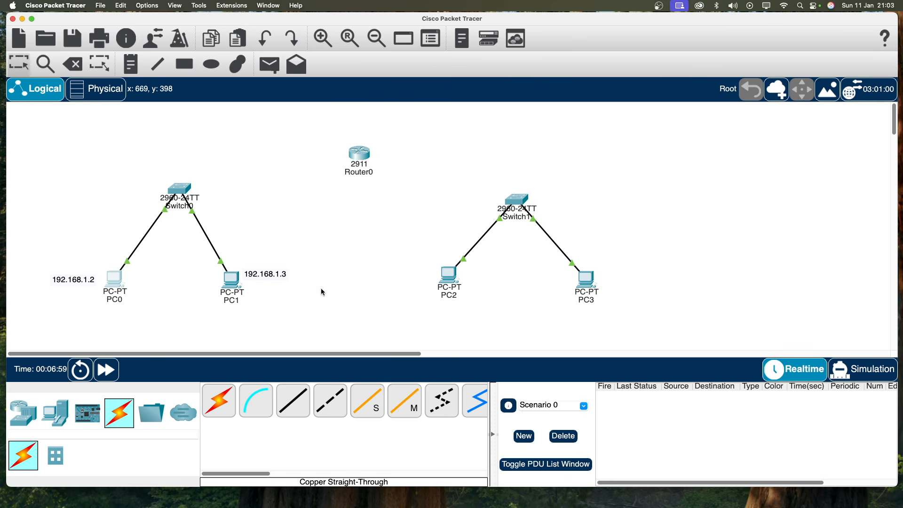
Set PC1's IPv4 address back to 192.168.1.3 in its IP configuration and close the device window
click(231, 279)
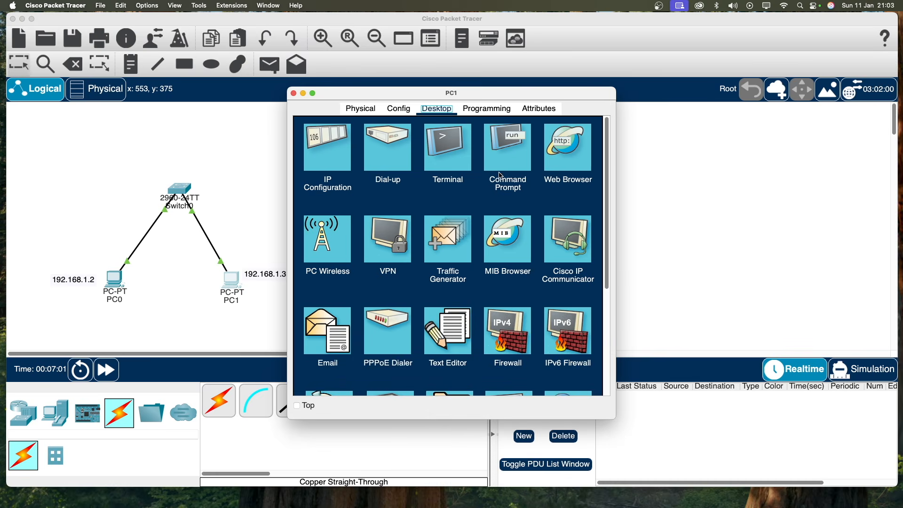
click(321, 166)
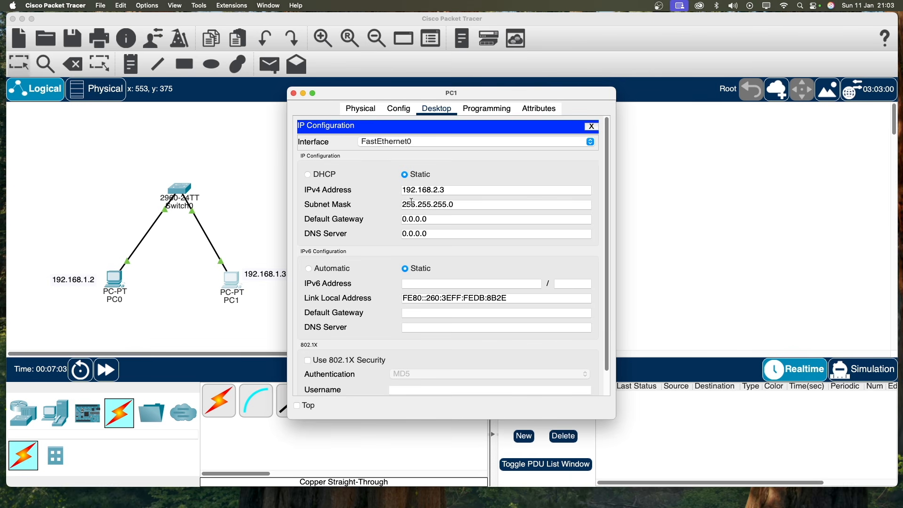
drag(447, 190, 384, 188)
text(192.168.1.3)
key(Tab)
key(Tab)
click(292, 93)
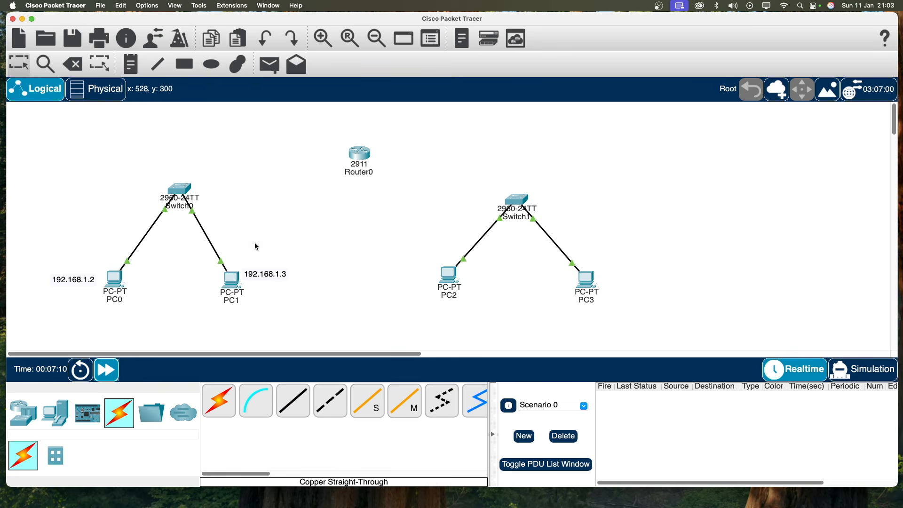
Retest the same-subnet connection by pinging 192.168.1.3 from PC0's command prompt, and close the device window
click(116, 300)
click(453, 152)
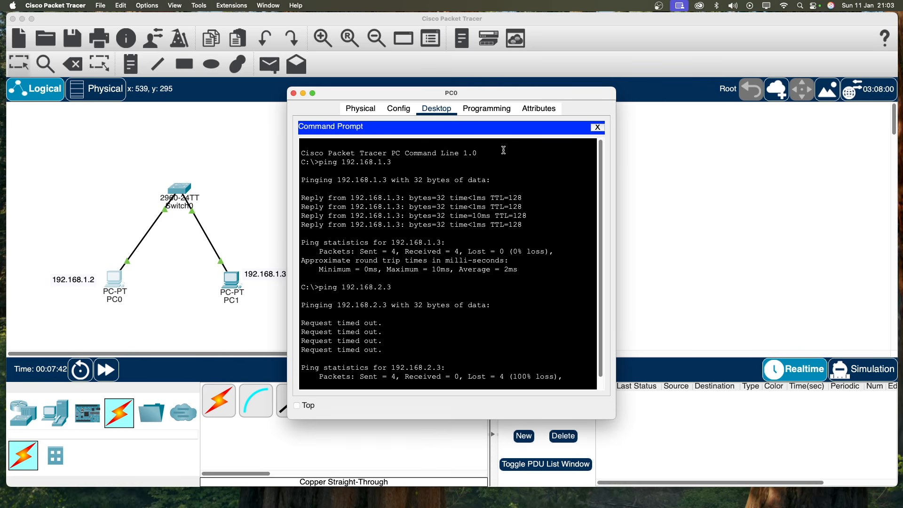
scroll(461, 313, down, 1)
drag(442, 96, 463, 86)
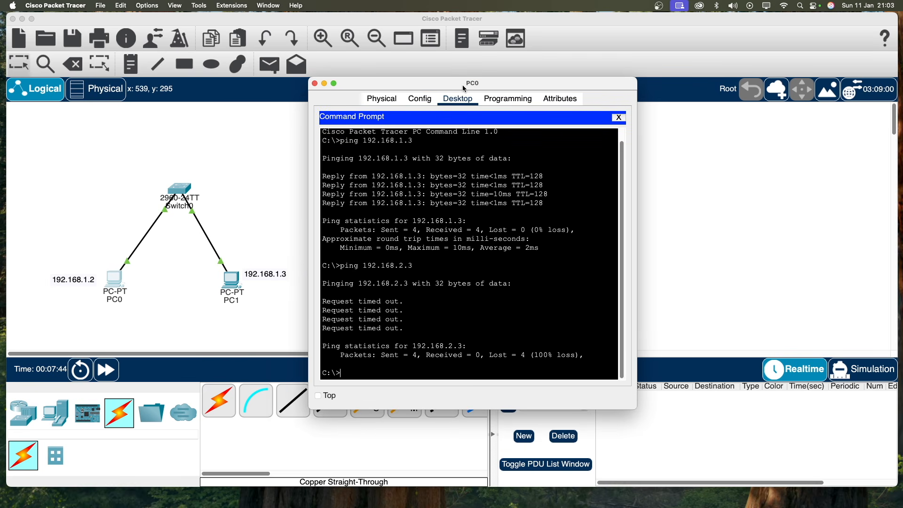
key(Up)
key(BackSpace)
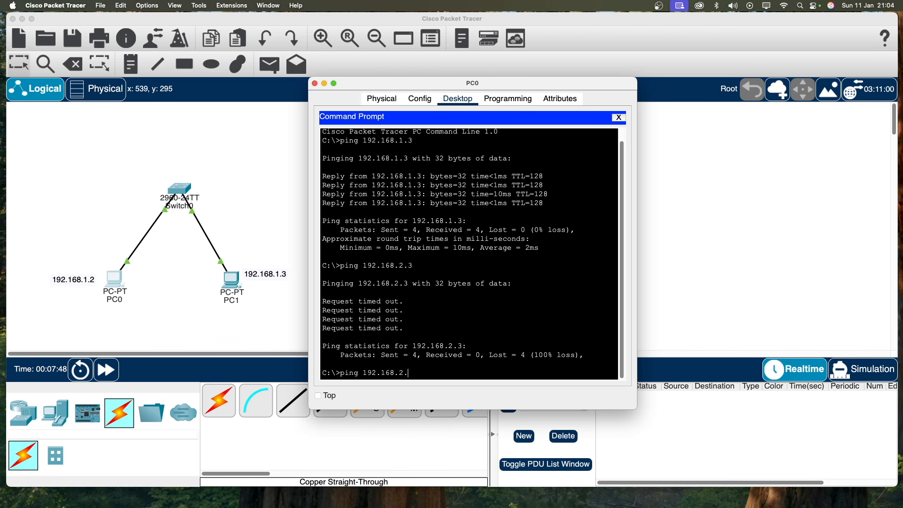
text(1.3)
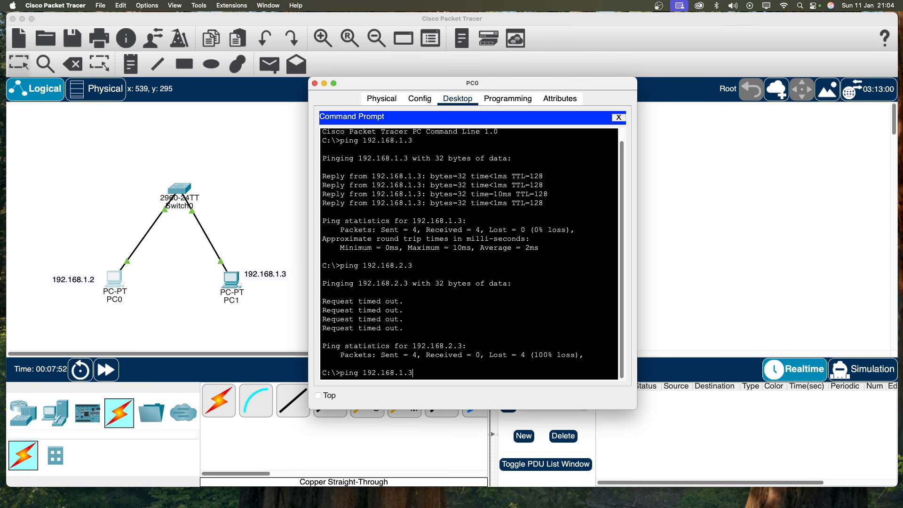
key(Return)
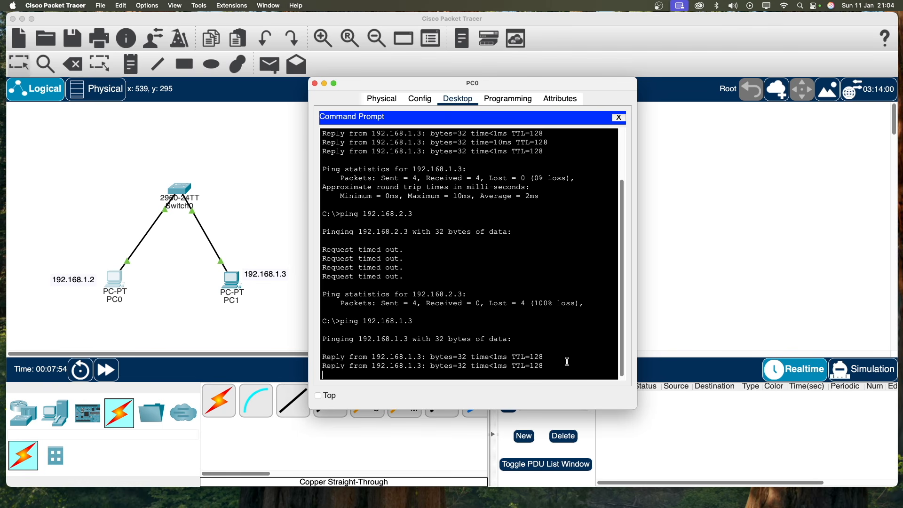
click(315, 84)
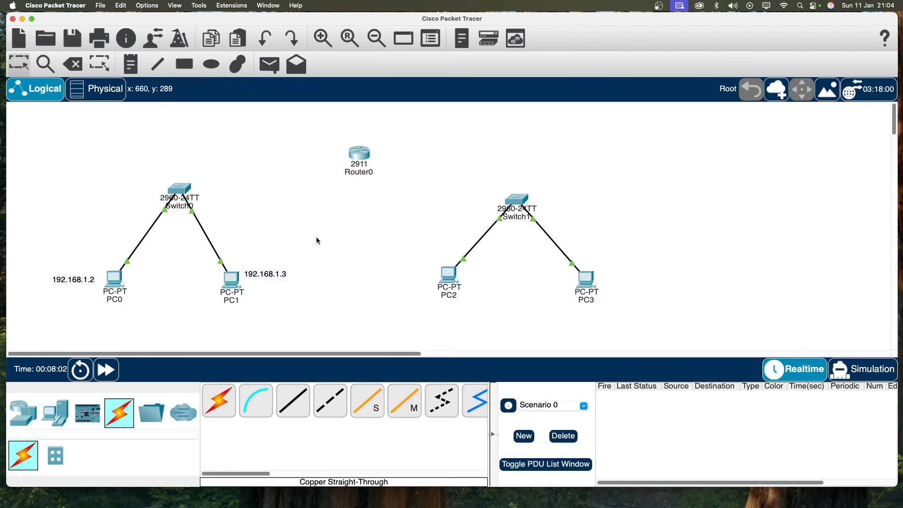
Shift the 2911 router slightly in the workspace and add the text note 192.168.2.2 beside PC2
drag(367, 152, 355, 144)
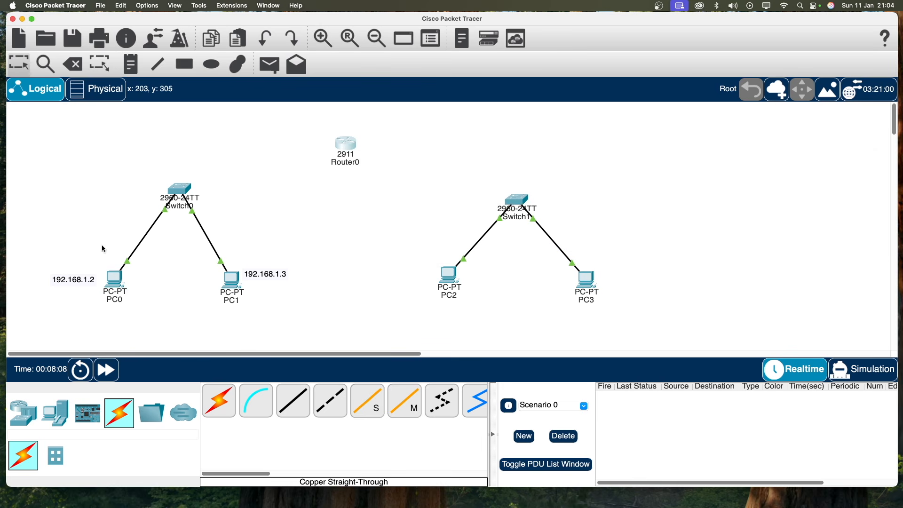
click(449, 275)
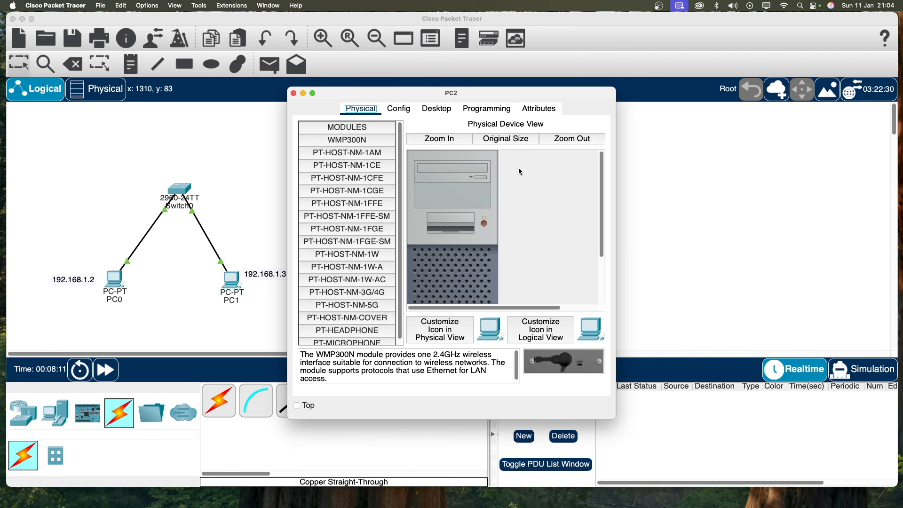
click(293, 93)
click(123, 63)
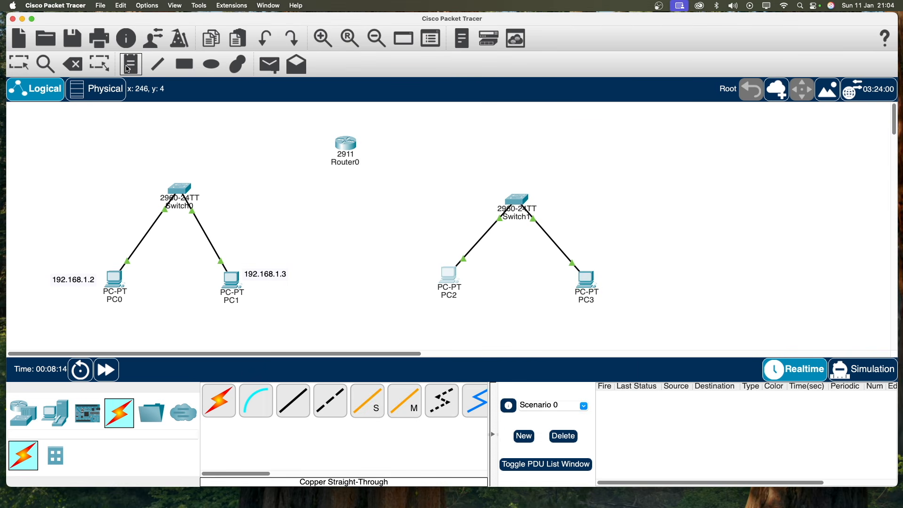
click(405, 253)
text(1)
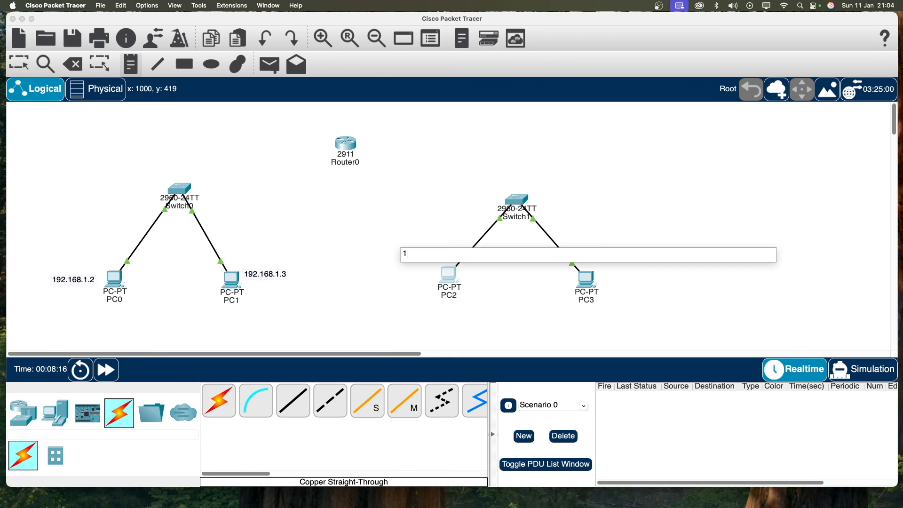
text(92.168.2.2)
Add the text note 192.168.2.3 beside PC3 and move both new address notes closer to their PCs
click(617, 281)
text(192.168.)
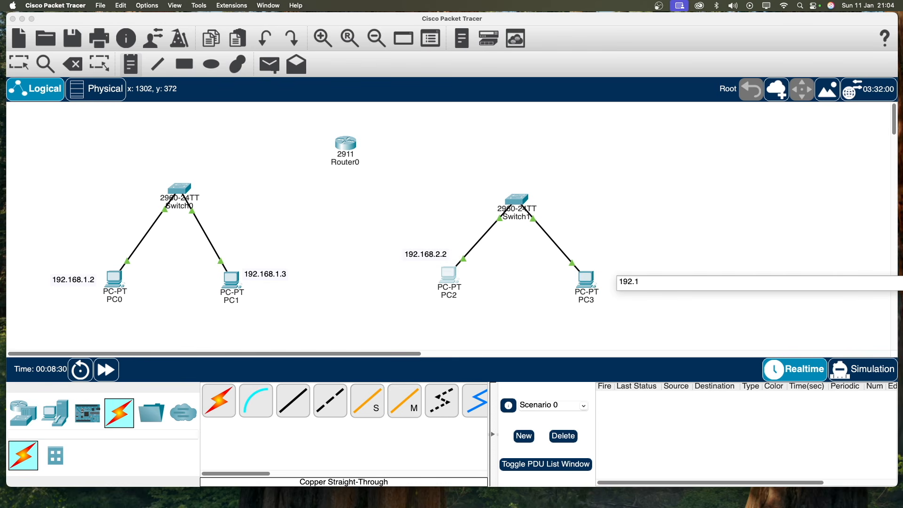
text(2.3)
click(14, 63)
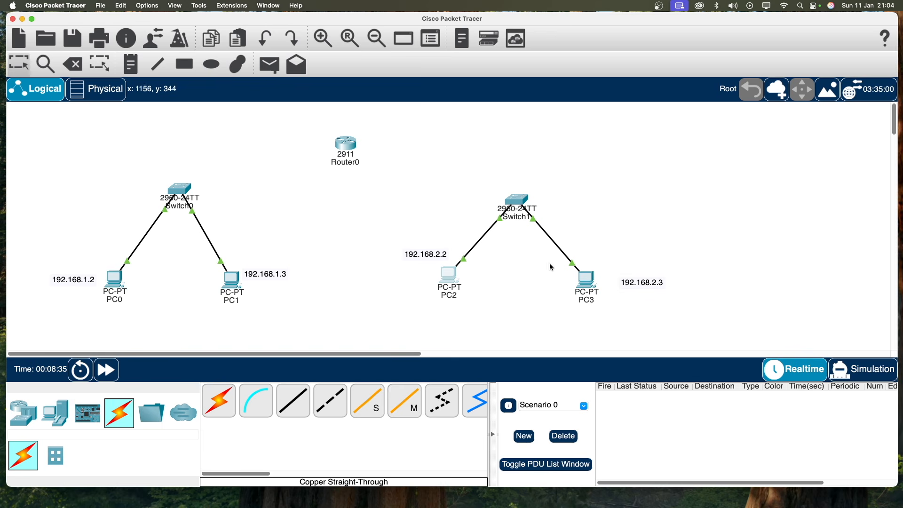
drag(637, 282, 613, 270)
drag(432, 262, 416, 276)
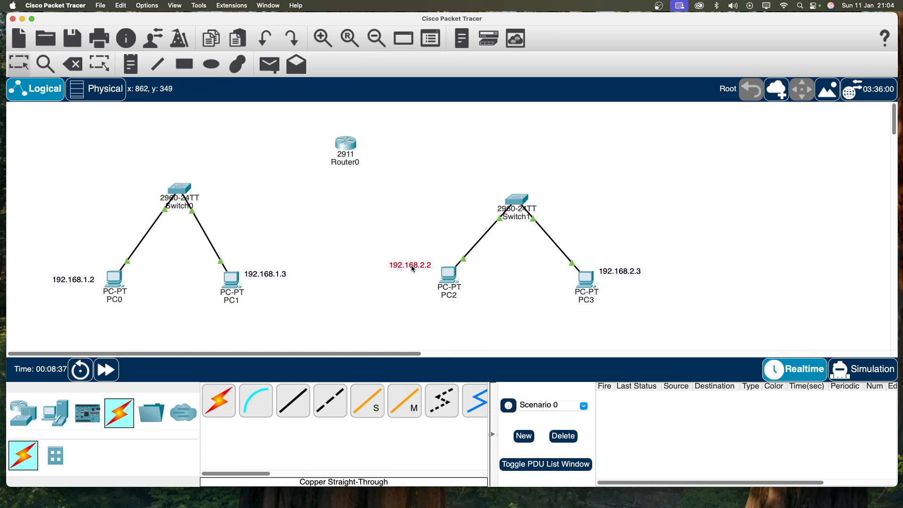
Assign PC2 the static IPv4 address 192.168.2.2 with subnet mask 255.255.255.0 and close its device window
double_click(449, 276)
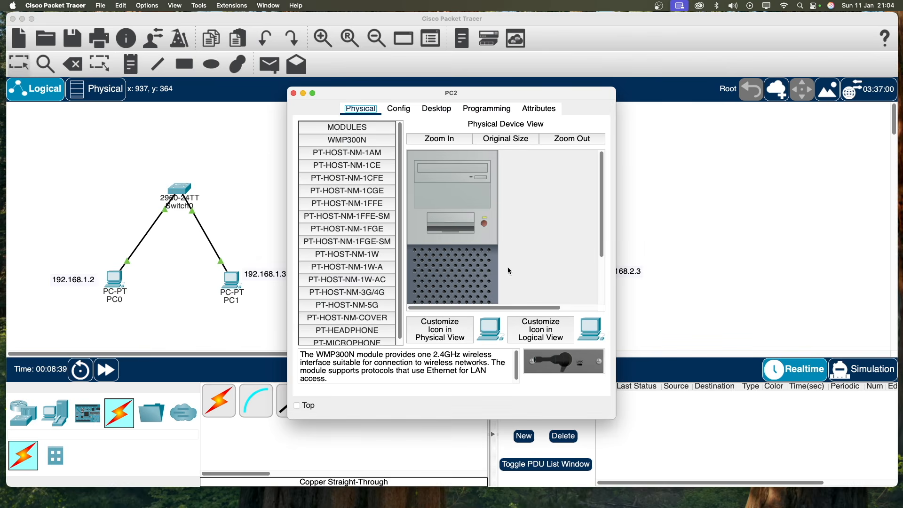
drag(445, 92, 634, 71)
click(619, 85)
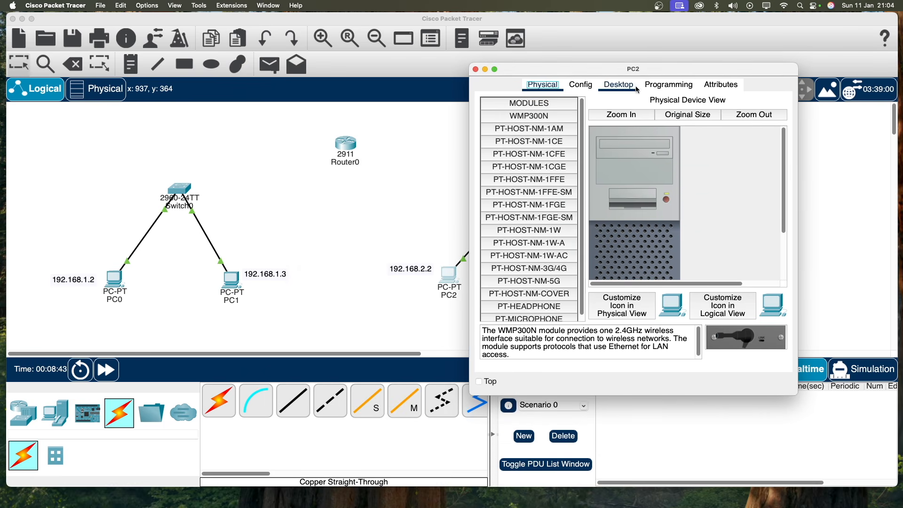
click(512, 131)
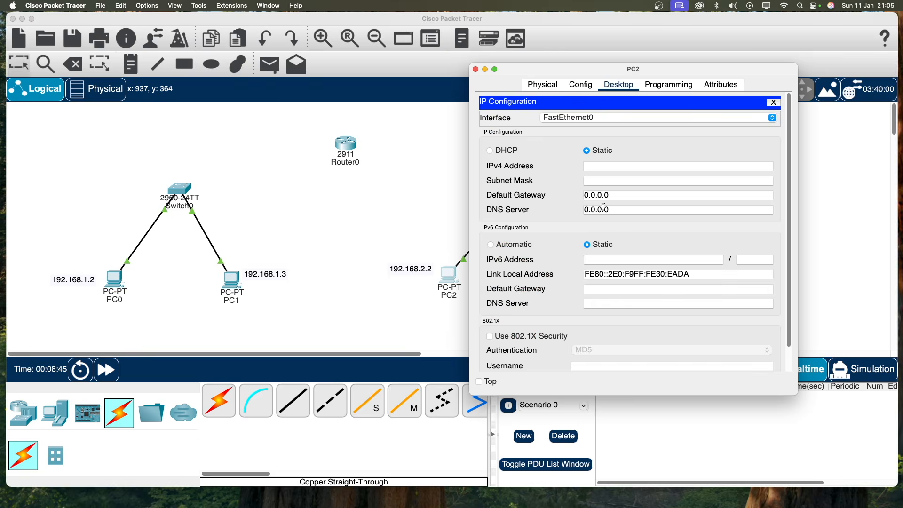
click(604, 165)
text(192.168.2.)
key(Tab)
key(Tab)
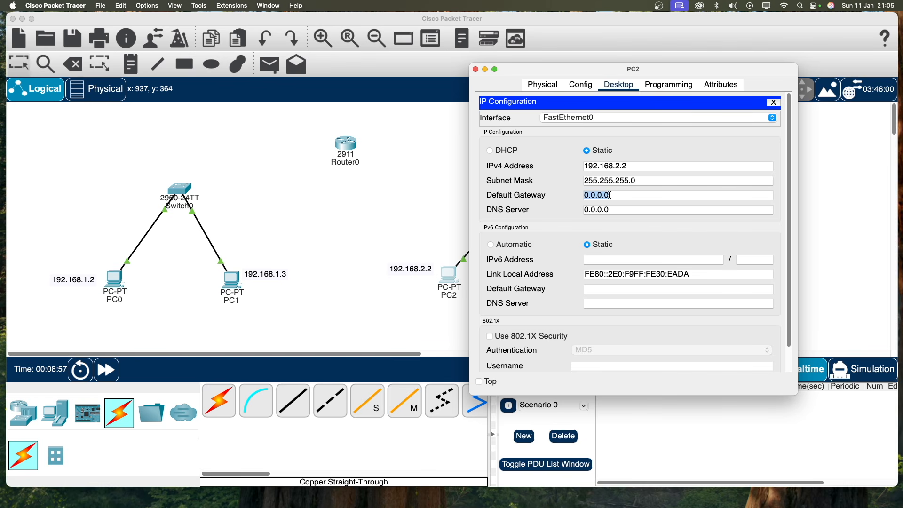
click(476, 69)
Assign PC3 the static IPv4 address 192.168.2.3 with subnet mask 255.255.255.0 and close its device window
click(585, 281)
drag(509, 98, 466, 82)
click(400, 93)
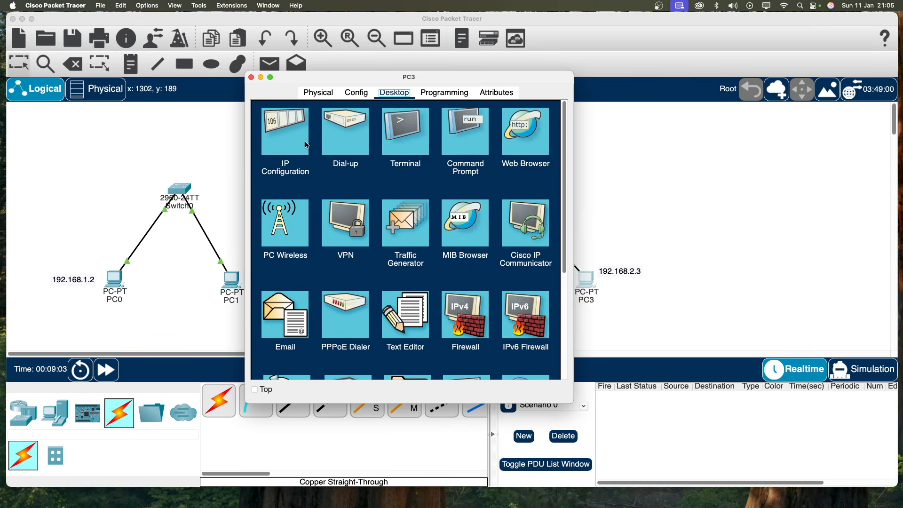
click(285, 136)
text(19)
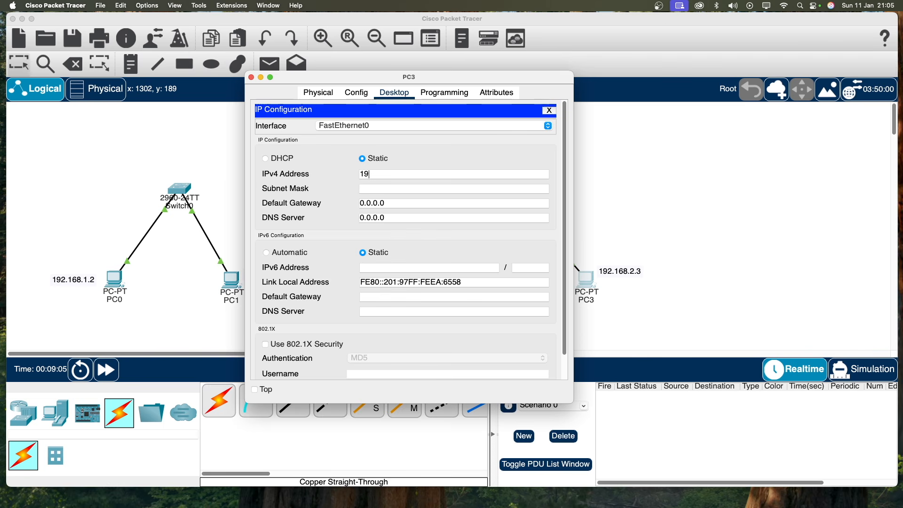
text(2.168.2.3)
key(Tab)
key(Tab)
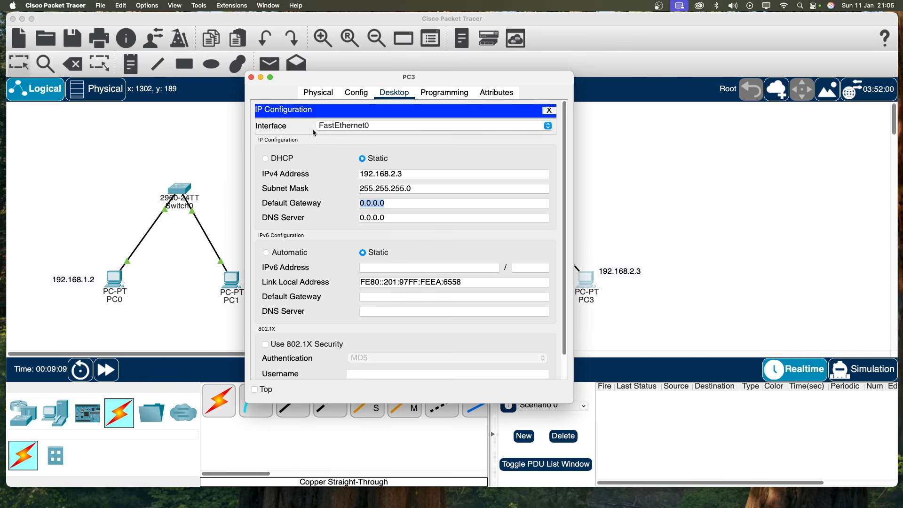
click(251, 77)
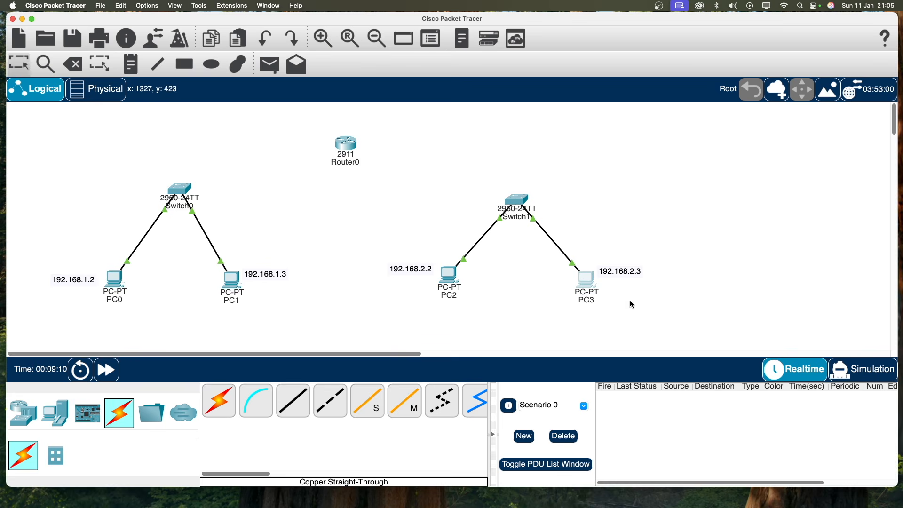
Check PC3's IP configuration, close its window, and move Switch1 up level with Switch0
click(592, 287)
click(350, 167)
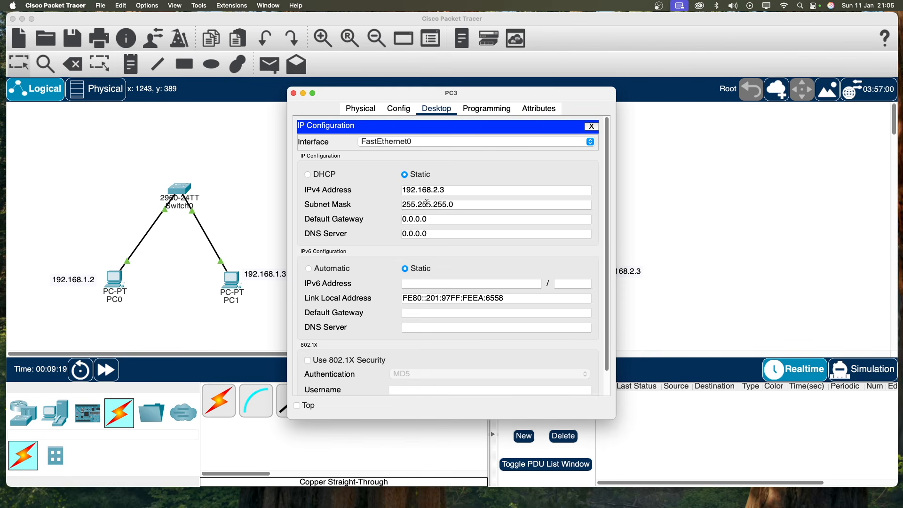
click(294, 93)
drag(518, 203, 520, 195)
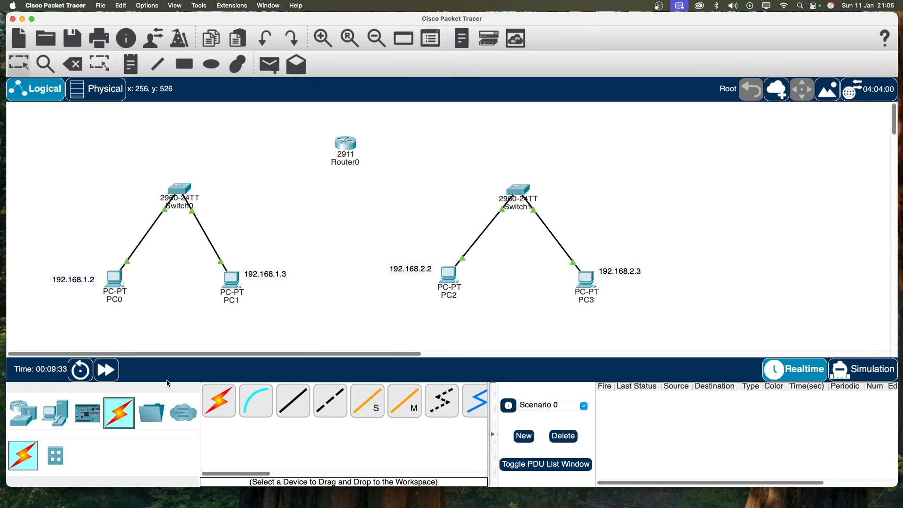
Connect Switch0's GigabitEthernet0/1 port to Router0's GigabitEthernet0/0 port with a copper straight-through cable
click(310, 401)
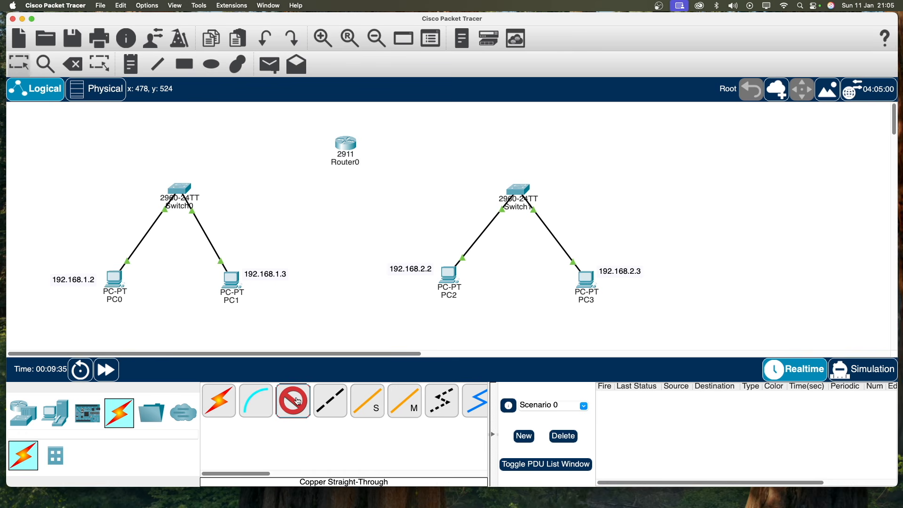
click(185, 191)
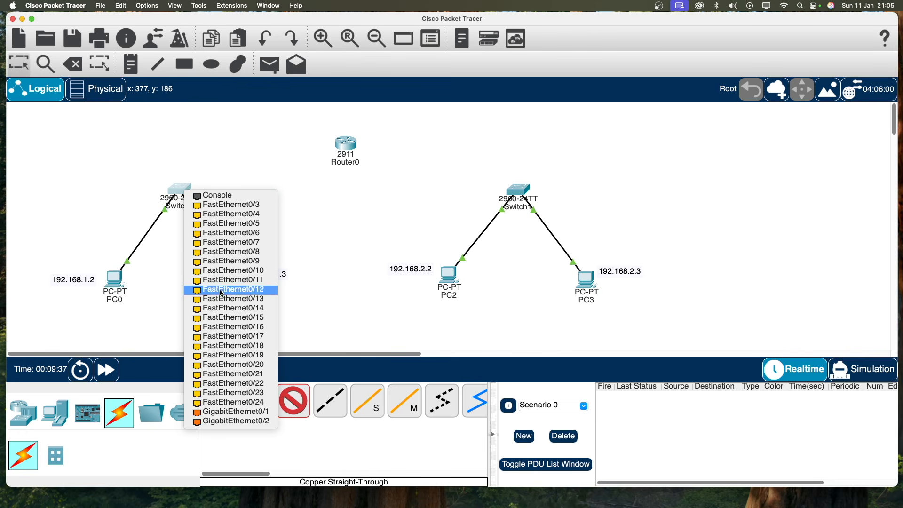
click(249, 416)
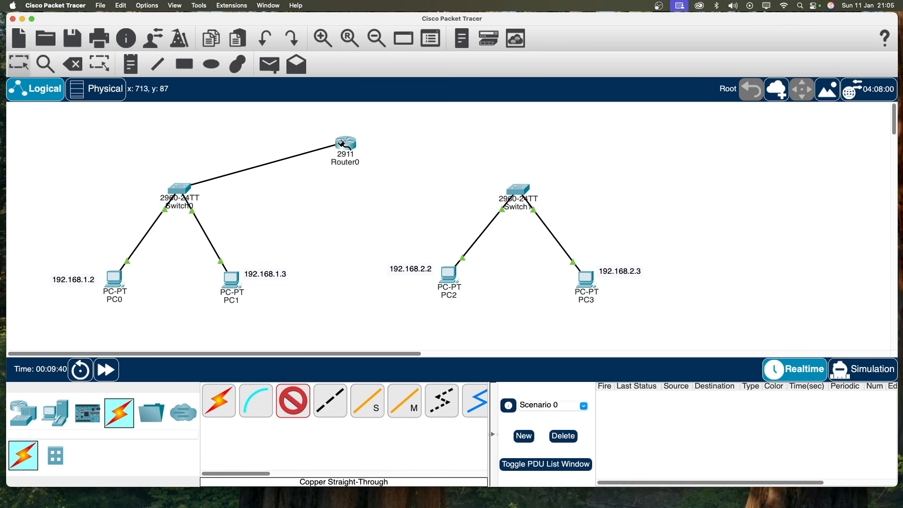
click(346, 143)
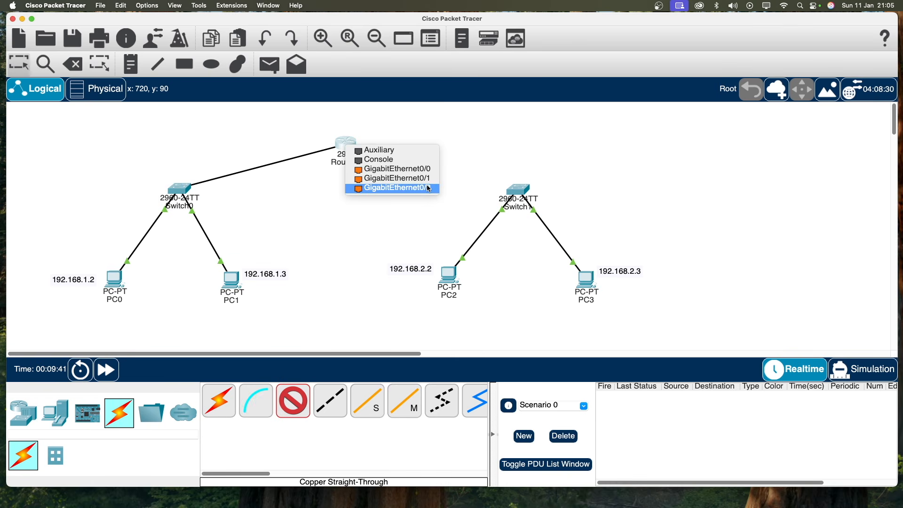
click(407, 170)
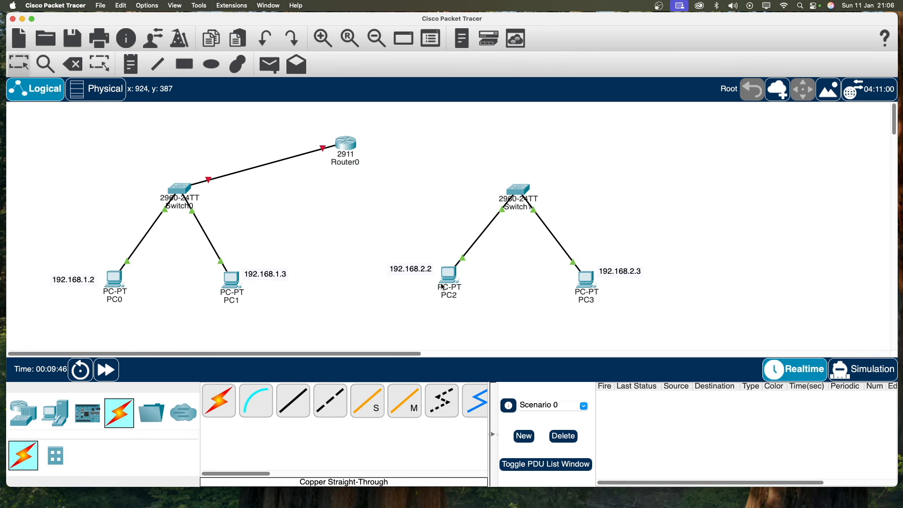
Connect Switch1's GigabitEthernet0/1 to Router0's GigabitEthernet0/1 with a copper straight-through cable, and fast-forward the simulation time
click(293, 401)
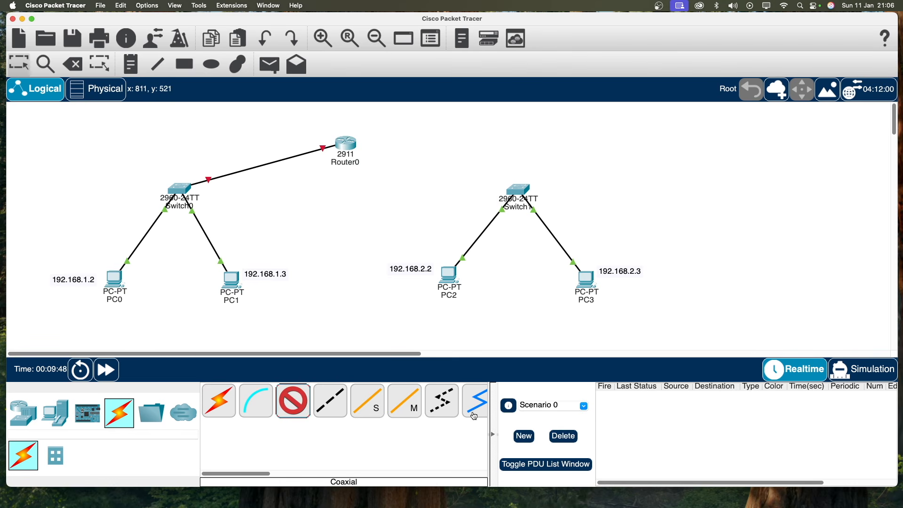
click(516, 194)
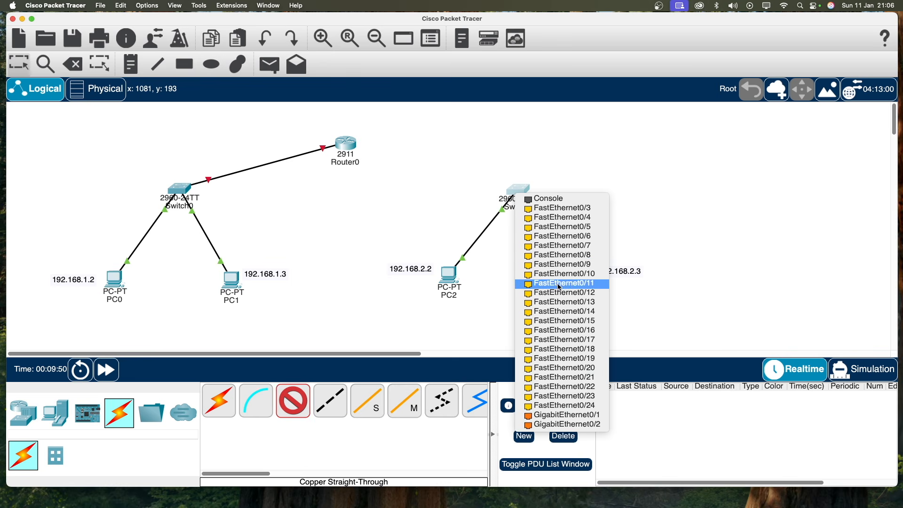
click(568, 416)
click(347, 143)
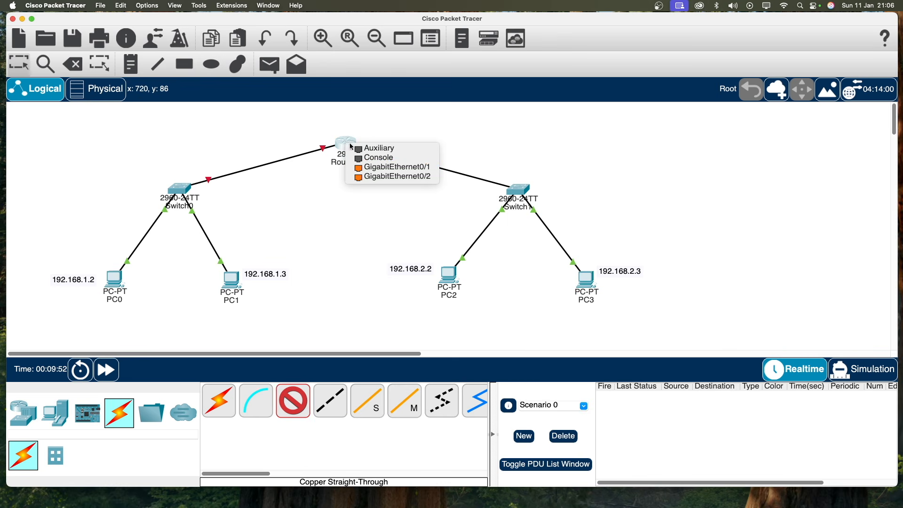
click(426, 168)
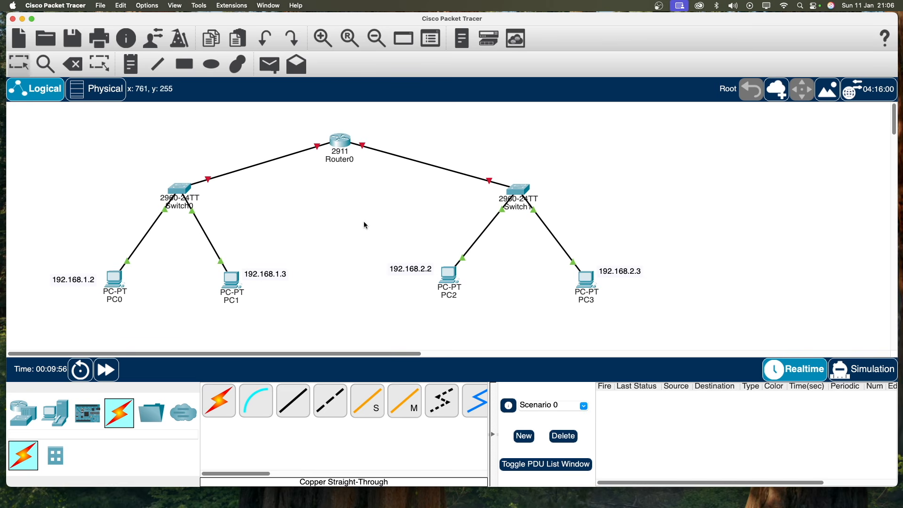
click(115, 378)
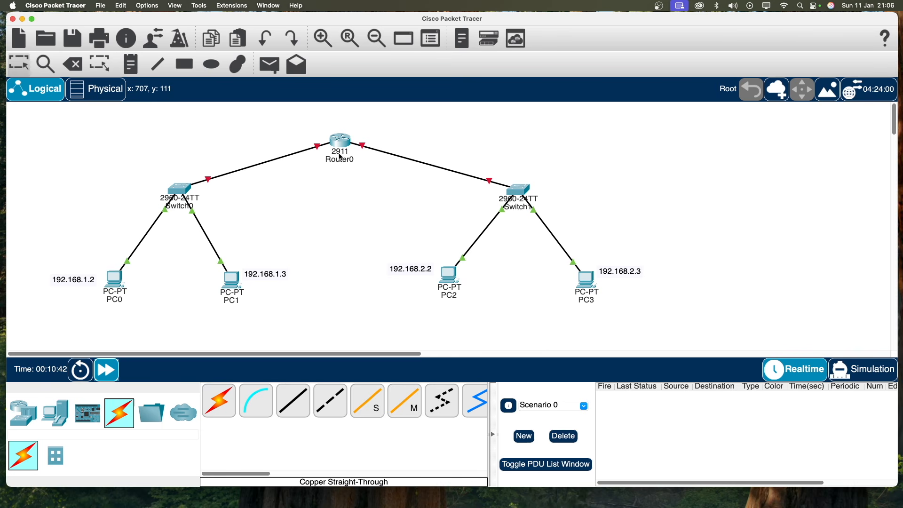
mouse_move(342, 146)
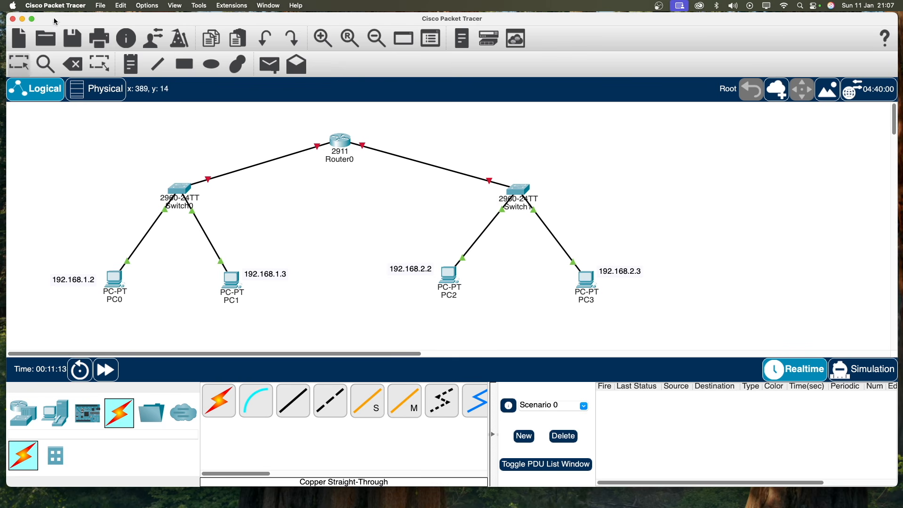
Enable Always Show Port Labels in Logical Workspace in the preferences, and move Router0 down between the two switches
click(85, 9)
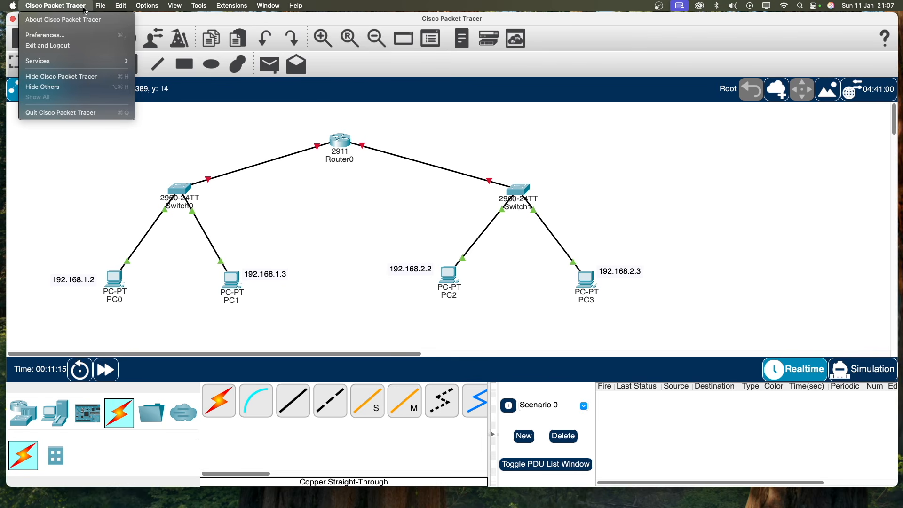
click(81, 37)
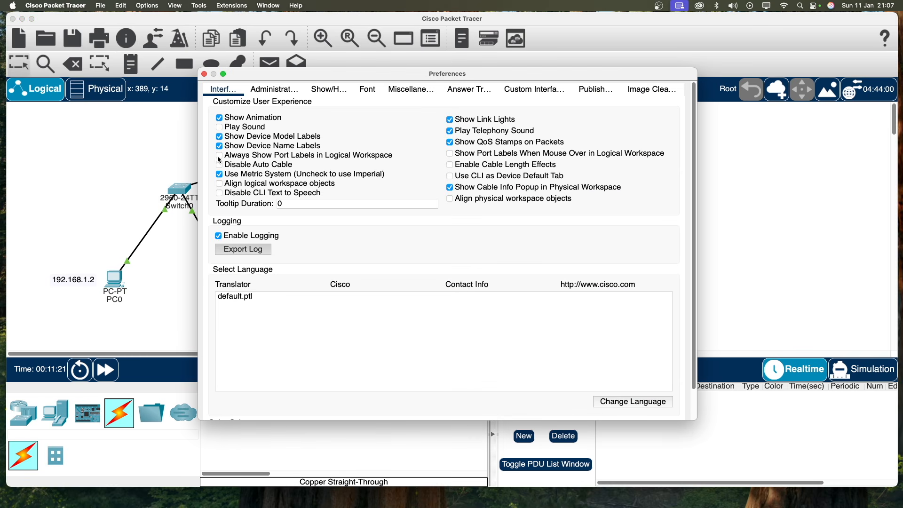
click(307, 156)
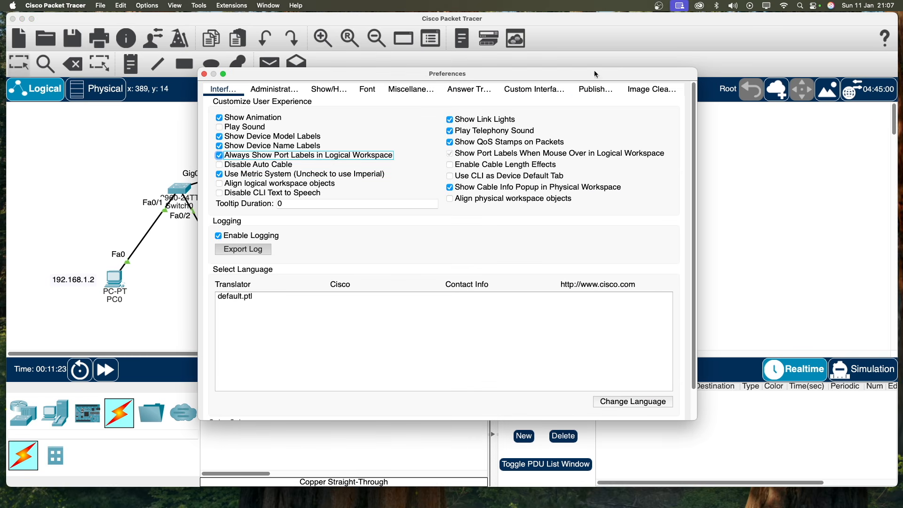
click(205, 74)
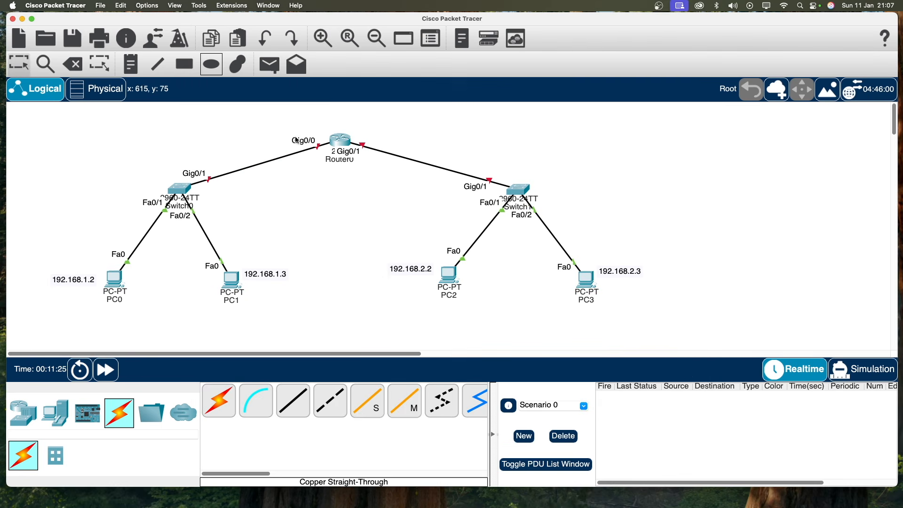
drag(333, 142, 344, 200)
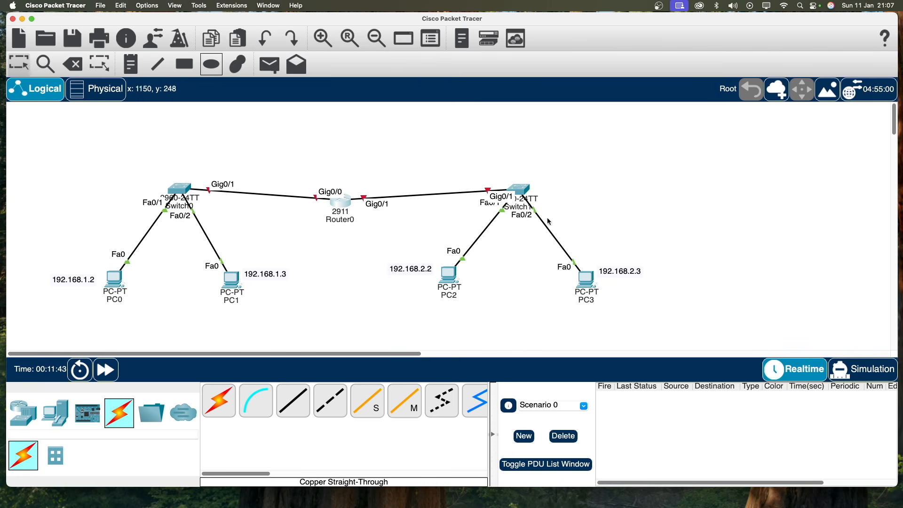
Open Router0's command line interface, decline the initial configuration dialog with "no", and start the console session
click(342, 202)
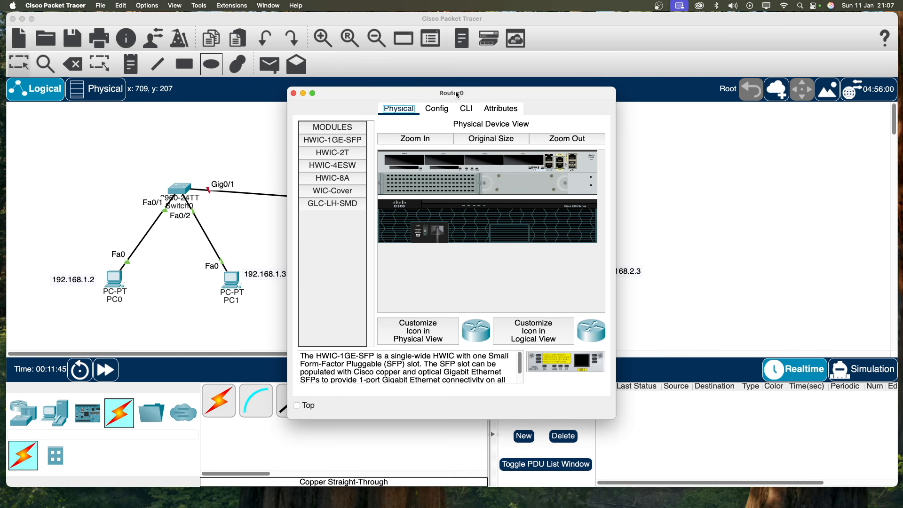
drag(454, 93, 487, 88)
click(498, 103)
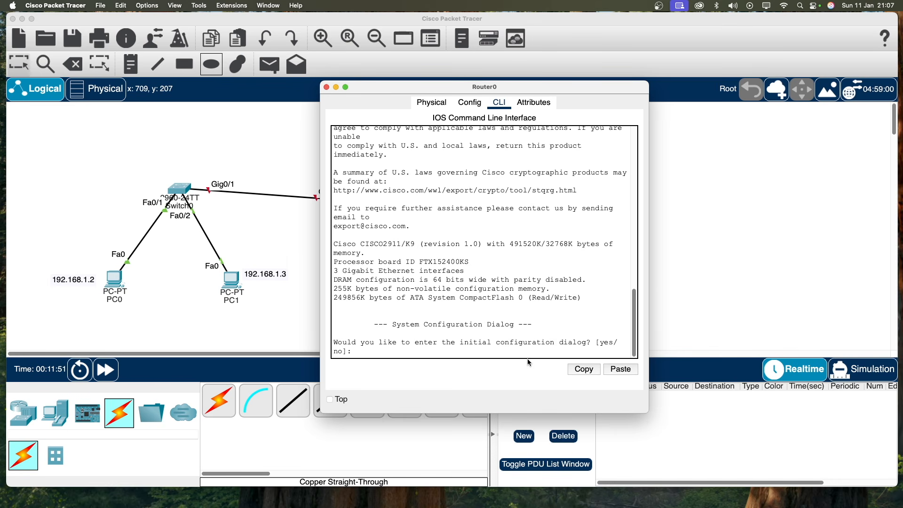
text(no)
key(Return)
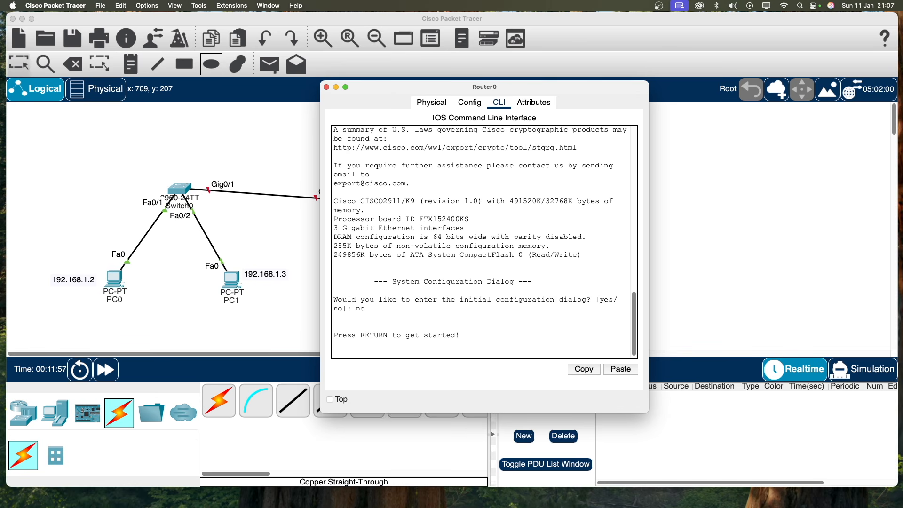
key(Return)
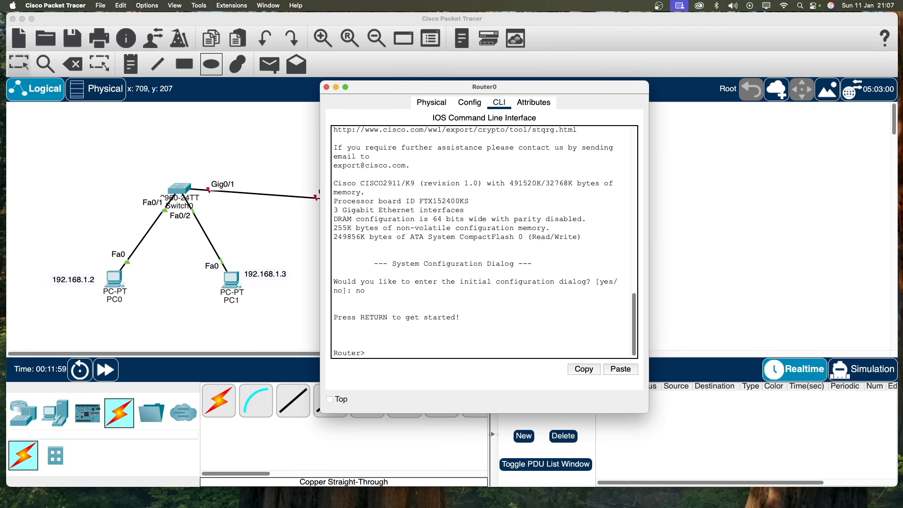
Enter privileged mode with "enable" and global configuration mode with "configure terminal" on Router0
text(enab)
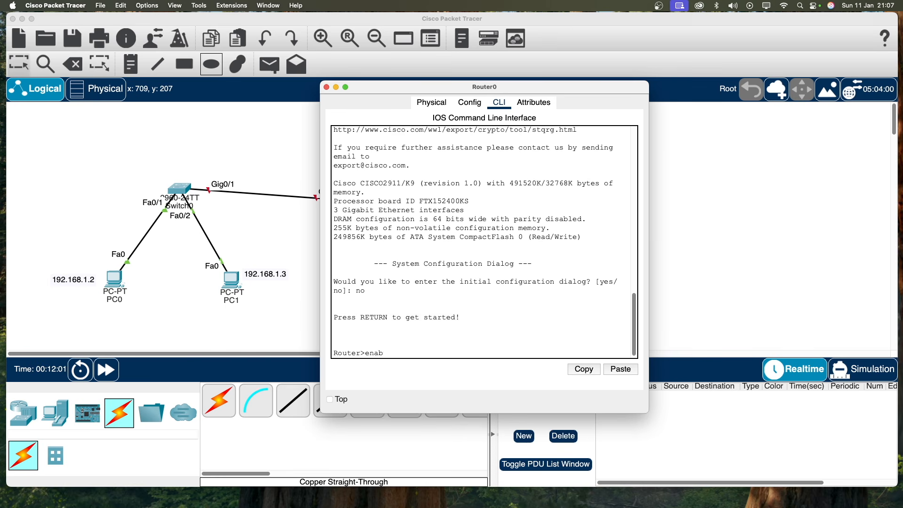
text(le)
key(Return)
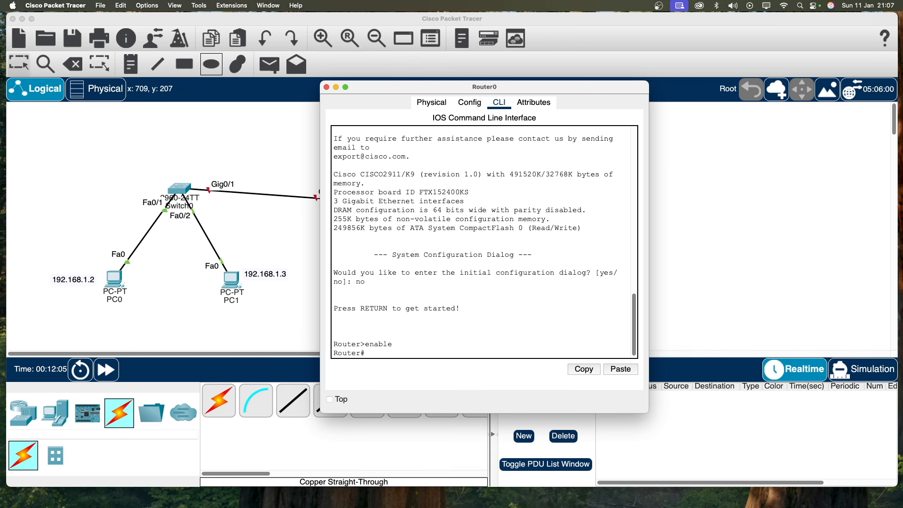
text(configure terminal)
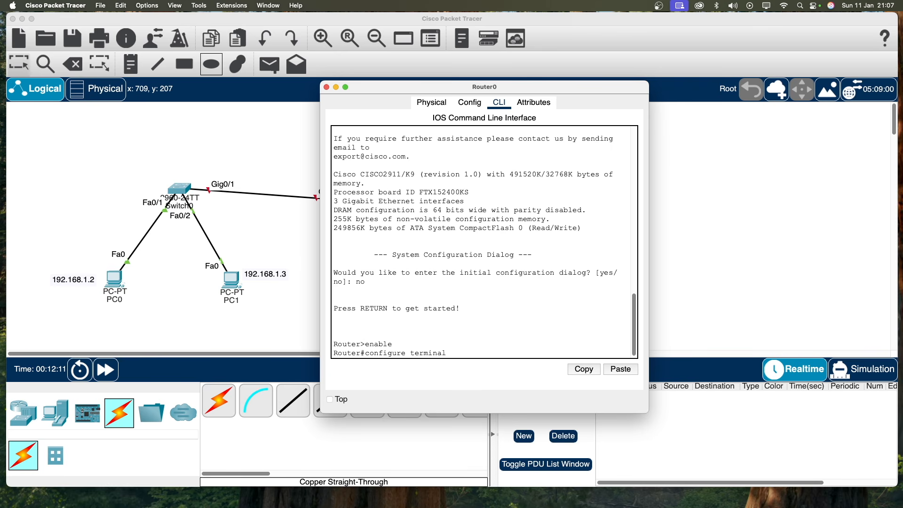
key(Return)
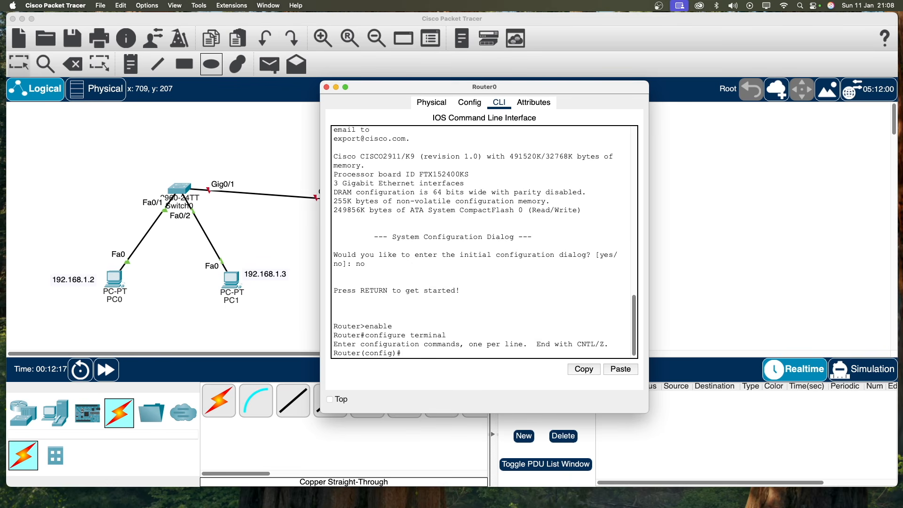
Select Router0's interface g0/0 and assign it IP address 192.168.1.1 with subnet mask 255.255.255.0
drag(583, 92, 688, 69)
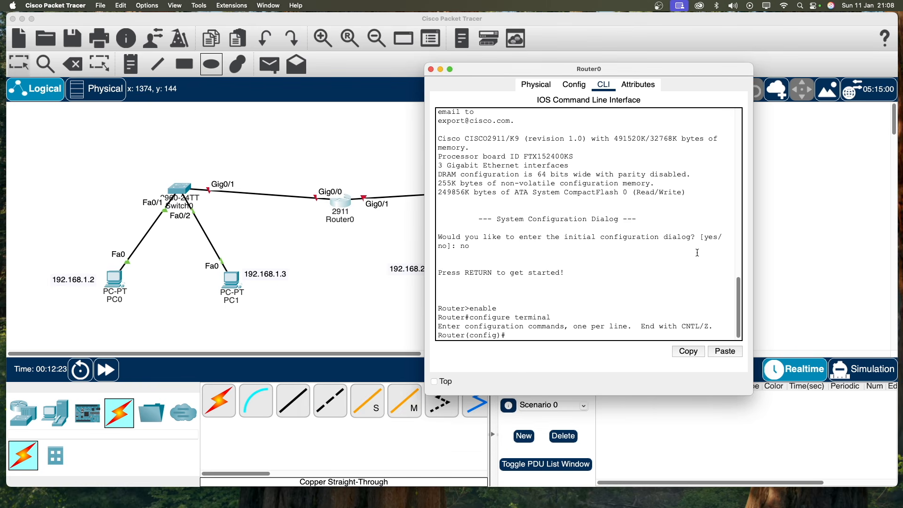
text(nterface)
text(g0/0)
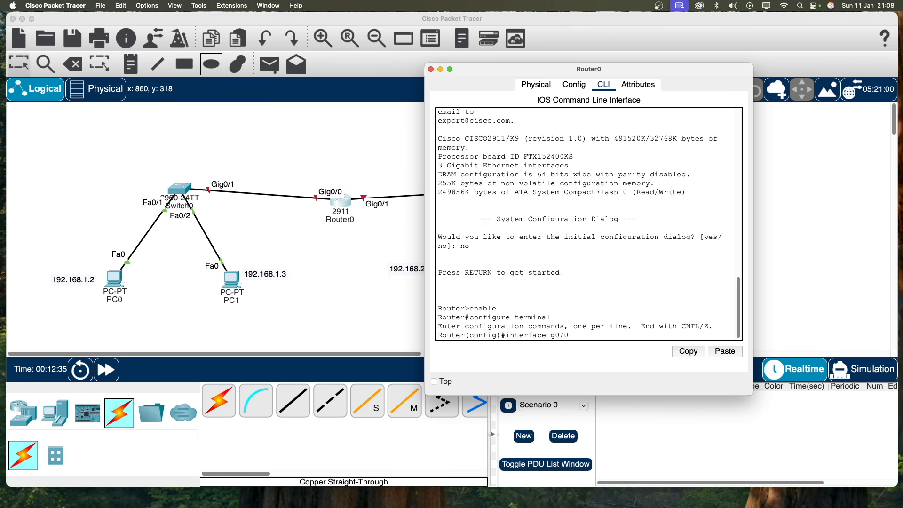
key(Return)
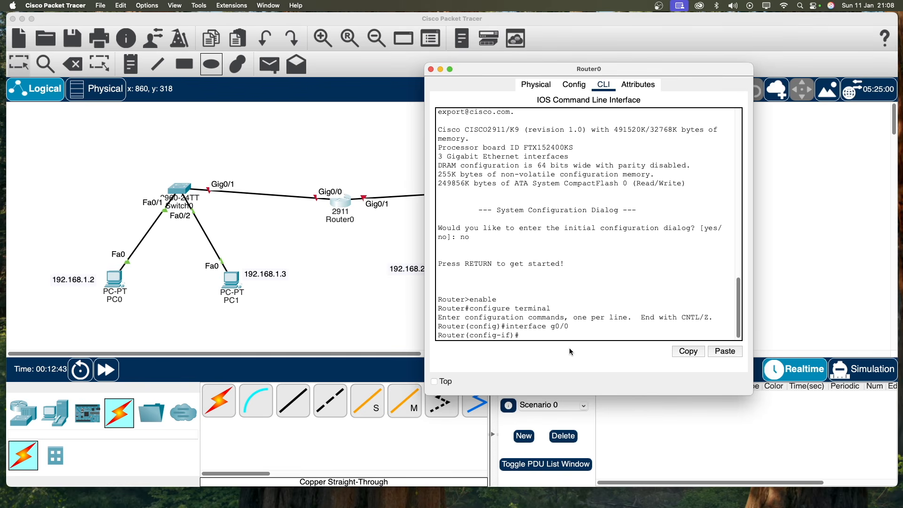
text(ip address 192.168.1.1)
text(255.255.255)
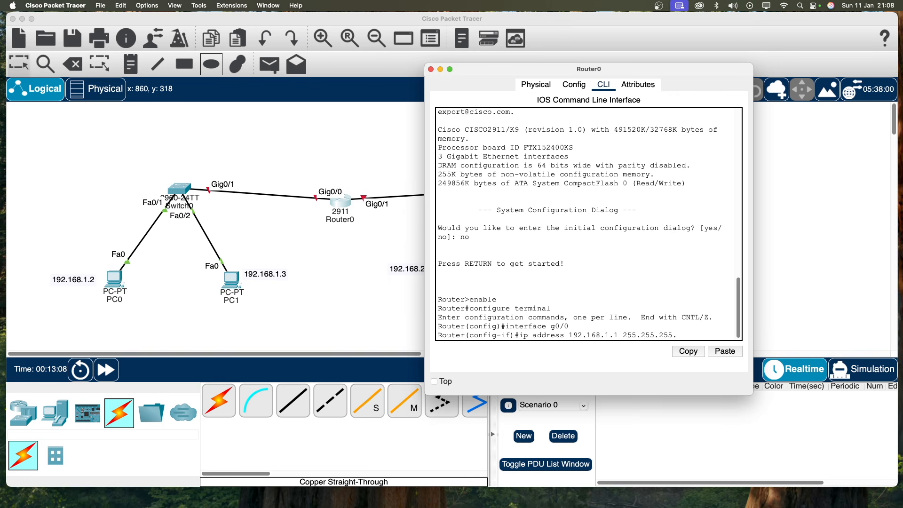
text(.0)
key(Return)
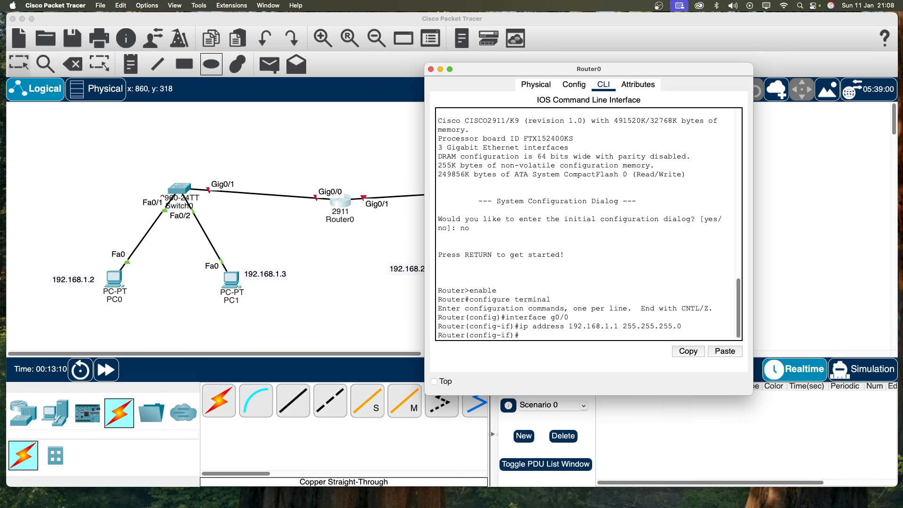
Enable interface g0/0 with "no shutdown" and exit to global configuration mode
text(no shur)
text(down)
key(Return)
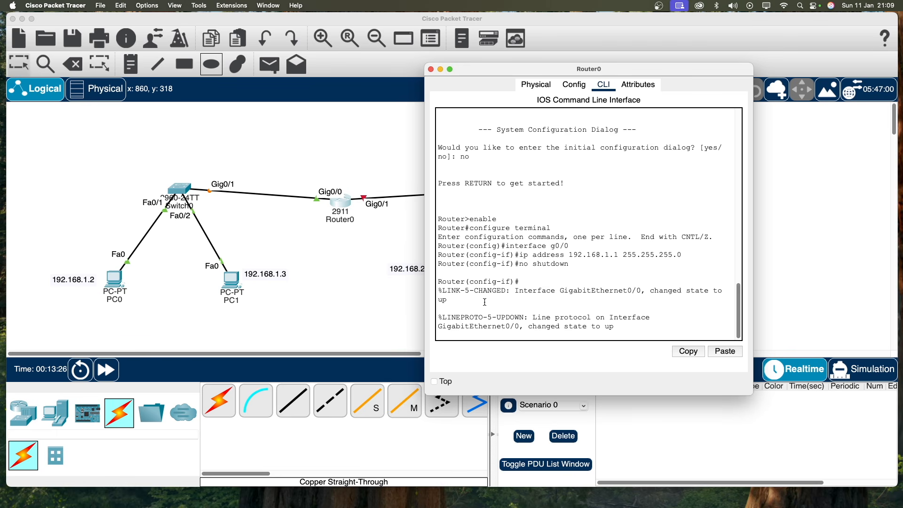
key(Return)
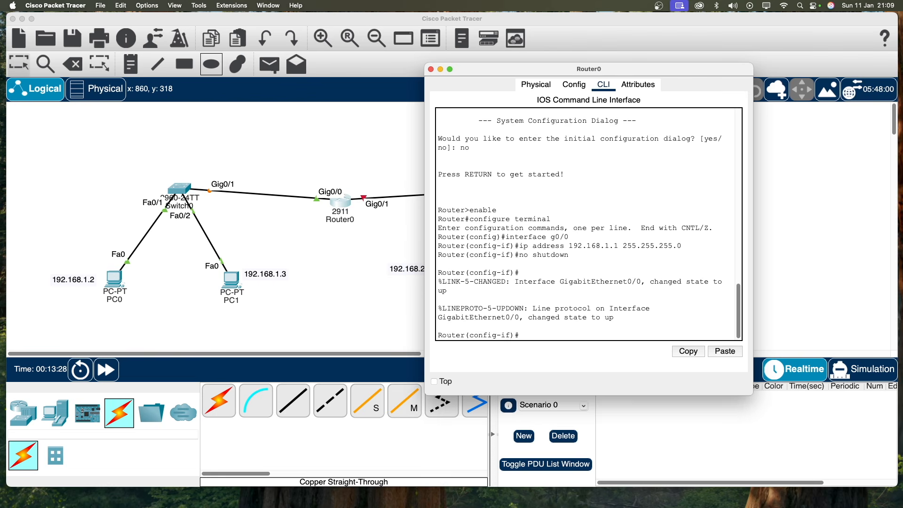
text(exit)
key(Return)
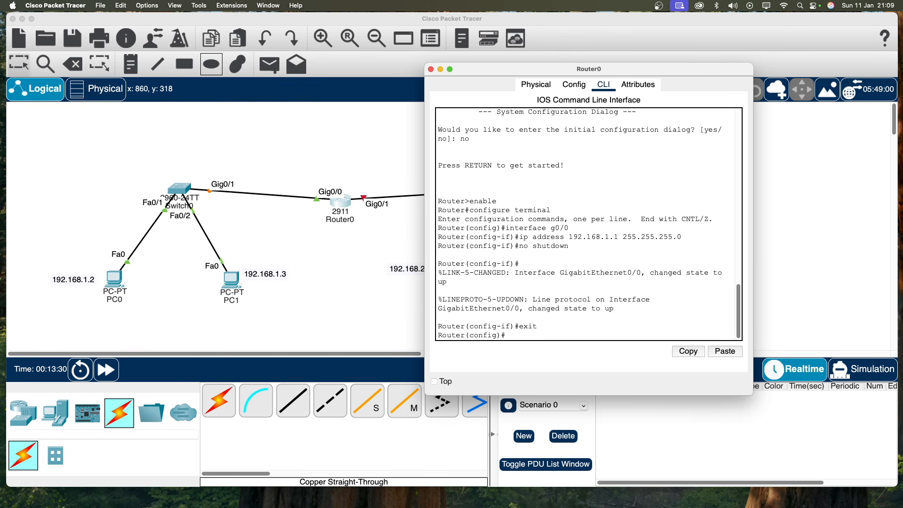
Select Router0's interface g0/1 and assign it IP address 192.168.2.1 with subnet mask 255.255.255.0
drag(585, 71, 644, 48)
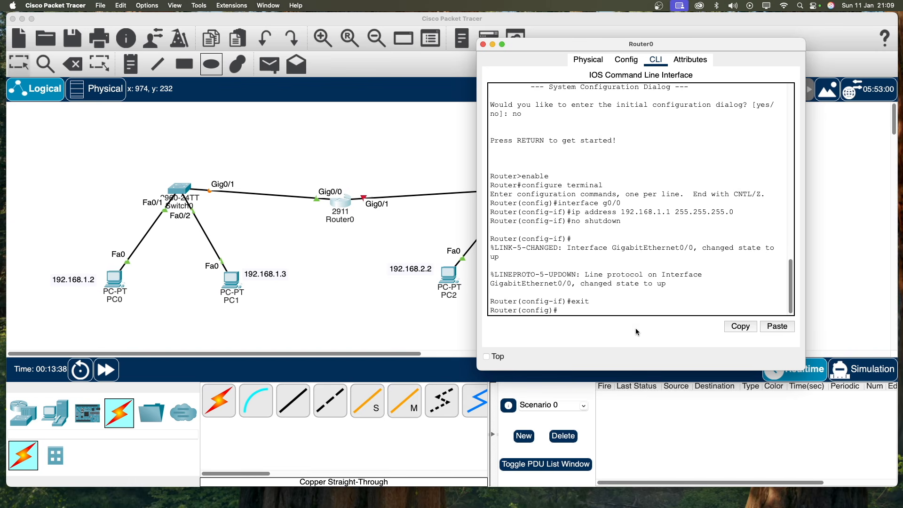
key(Up)
key(Up)
key(Up)
key(Up)
text(1)
key(Return)
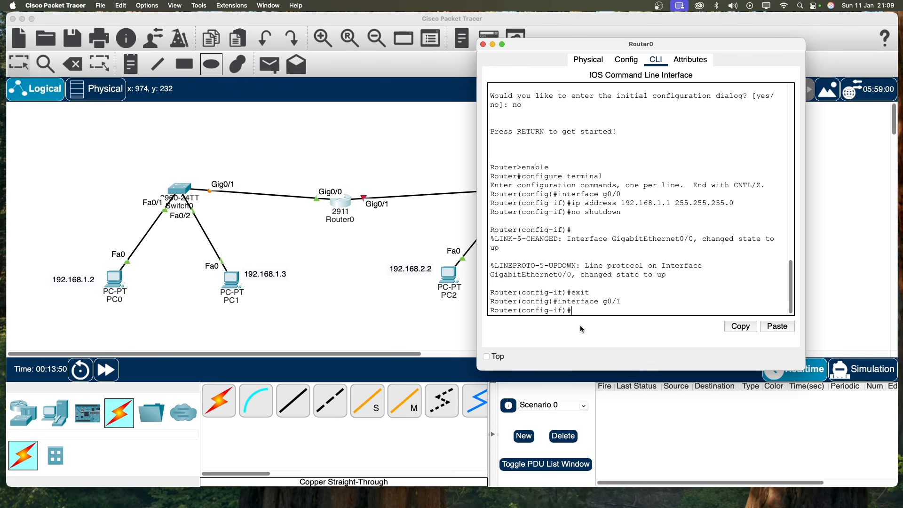
text(ip address 192.168.2.1)
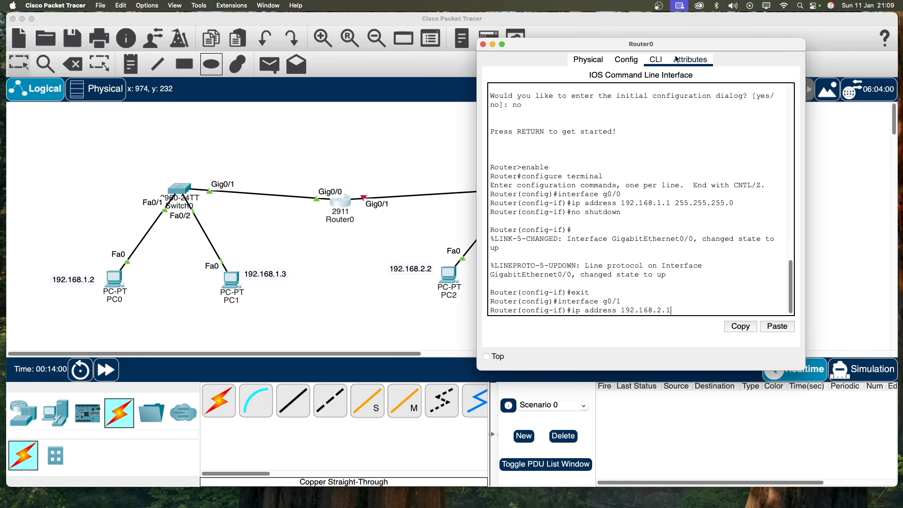
drag(683, 45, 738, 46)
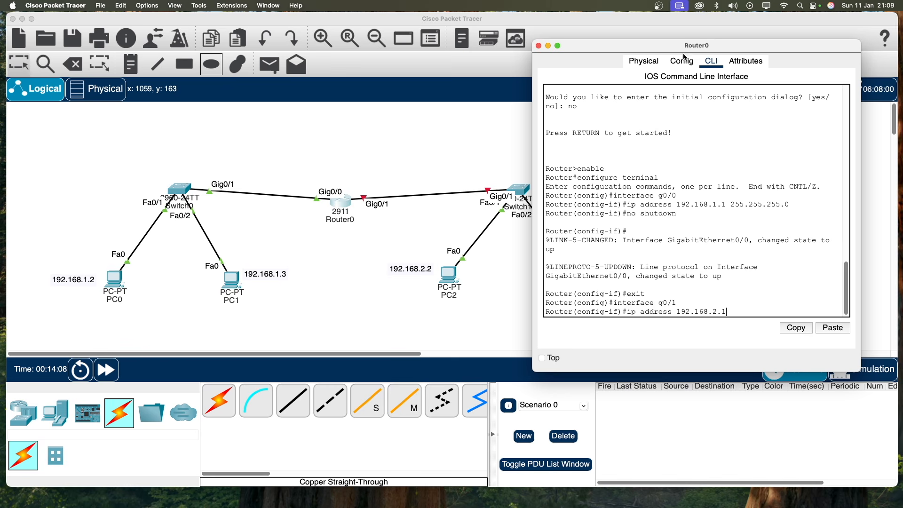
text(255.255.255.0)
key(Return)
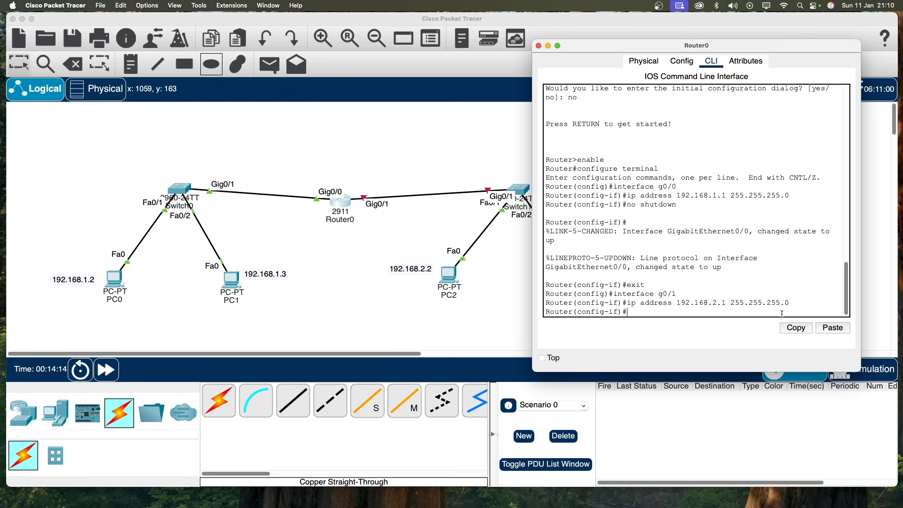
Enable interface g0/1 with "no shutdown", exit back to privileged mode, and close Router0's window
text(no shutn)
text(own)
key(Return)
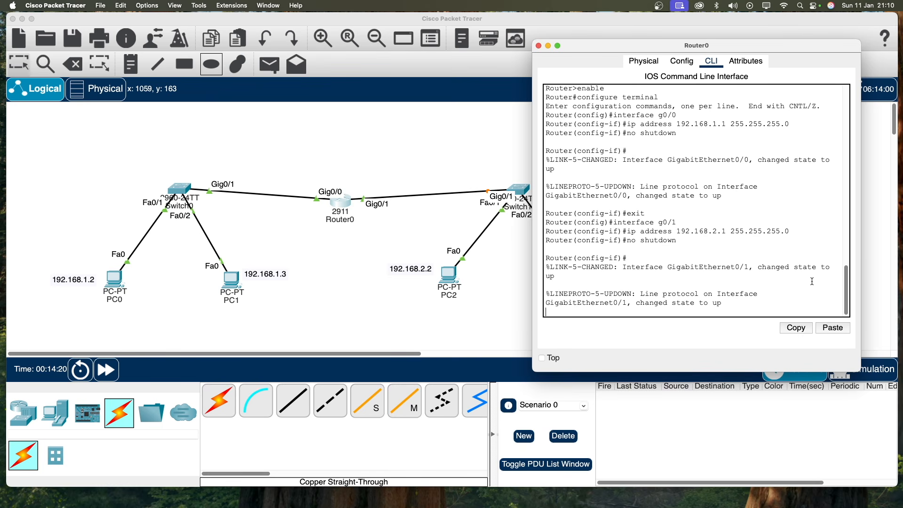
drag(720, 267, 749, 267)
key(Return)
text(exit)
key(Return)
text(er(config)#e)
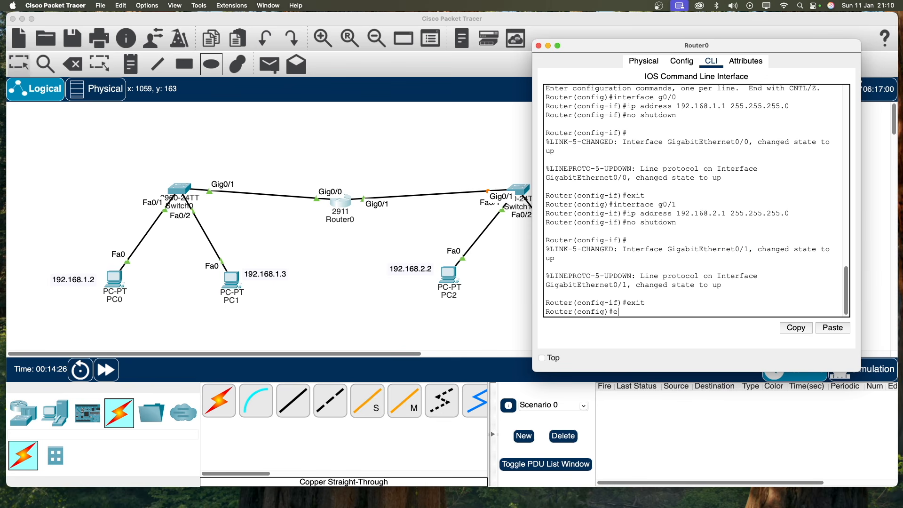
text(xit)
key(Return)
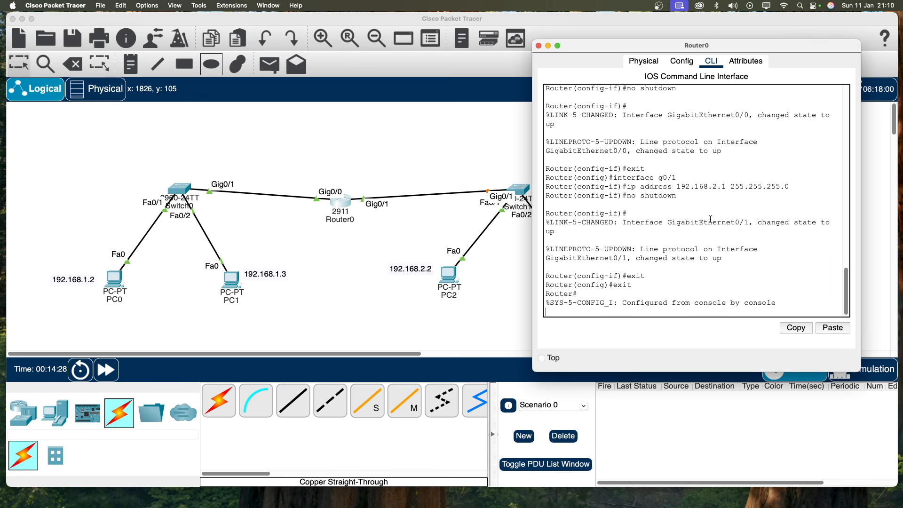
click(539, 45)
Move Router0 up above and between the two switches, and fast-forward the simulation time
drag(341, 206, 344, 153)
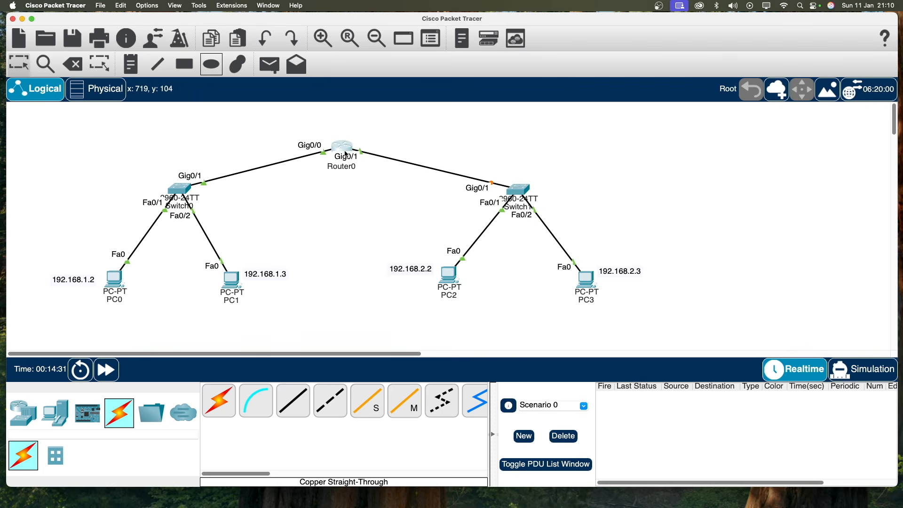
click(105, 369)
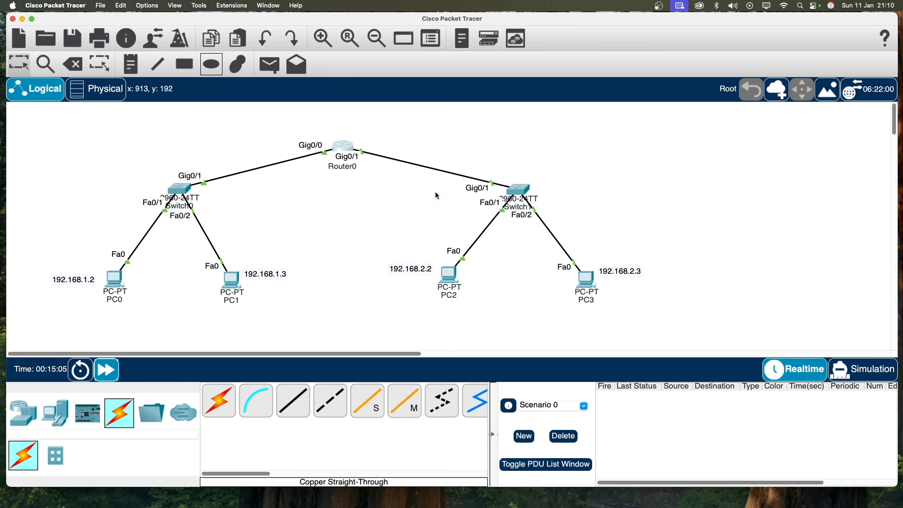
drag(349, 151, 362, 145)
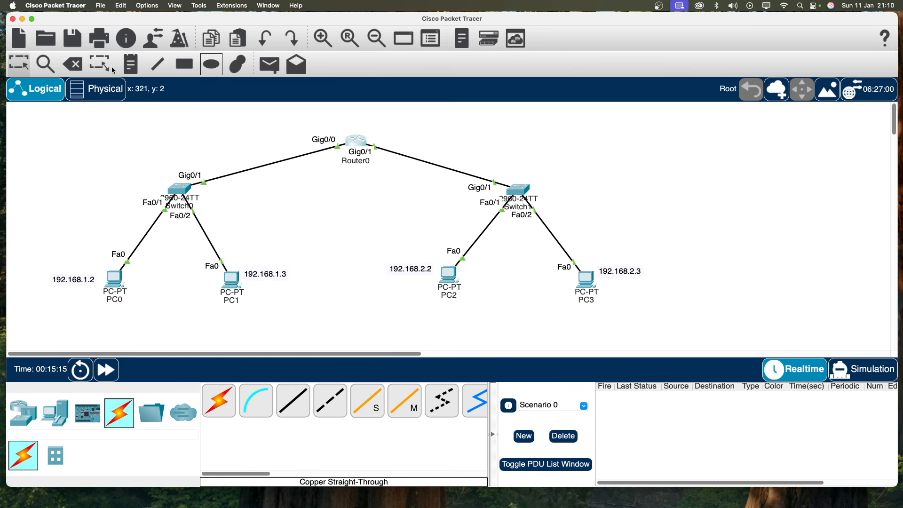
Disable Always Show Port Labels in Logical Workspace in the preferences, and move Switch0 slightly up
click(55, 5)
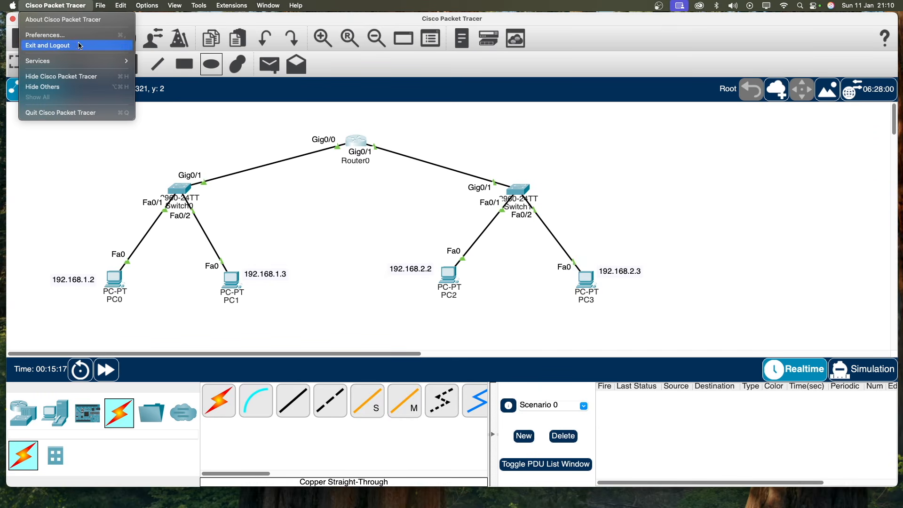
click(368, 185)
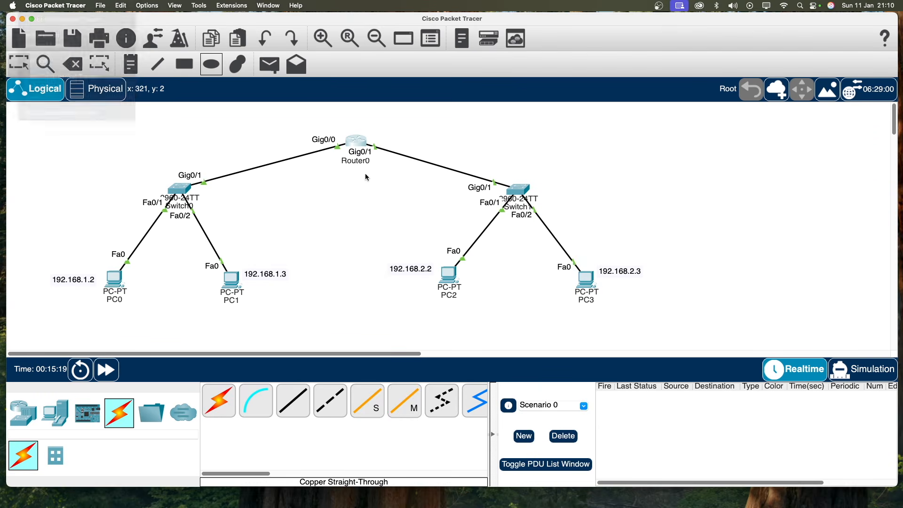
click(71, 6)
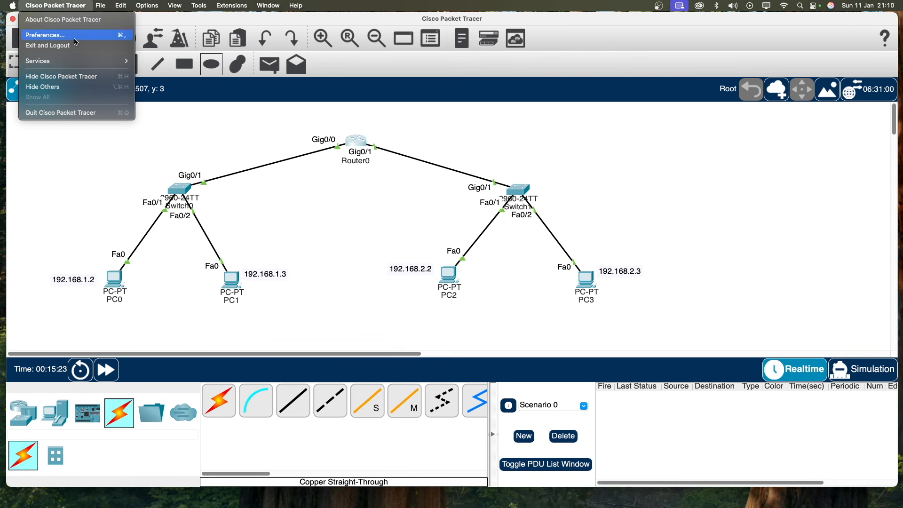
click(75, 35)
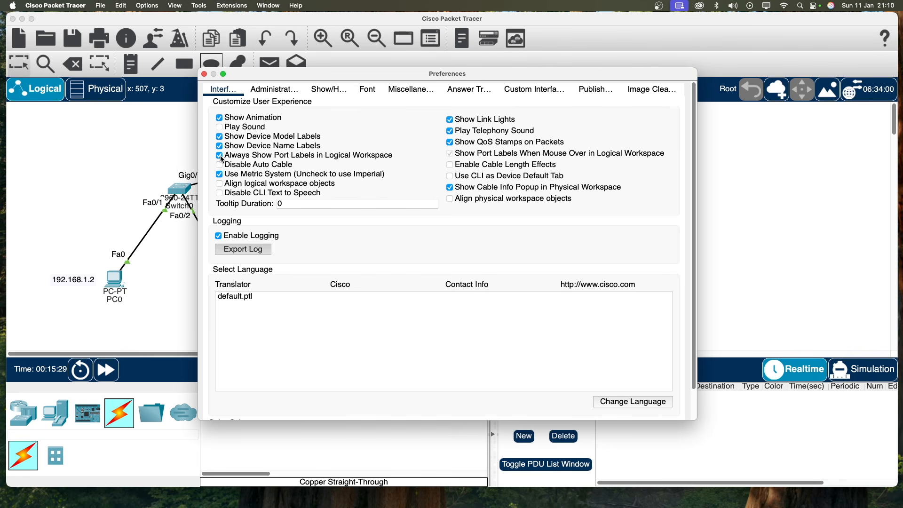
click(221, 157)
click(204, 74)
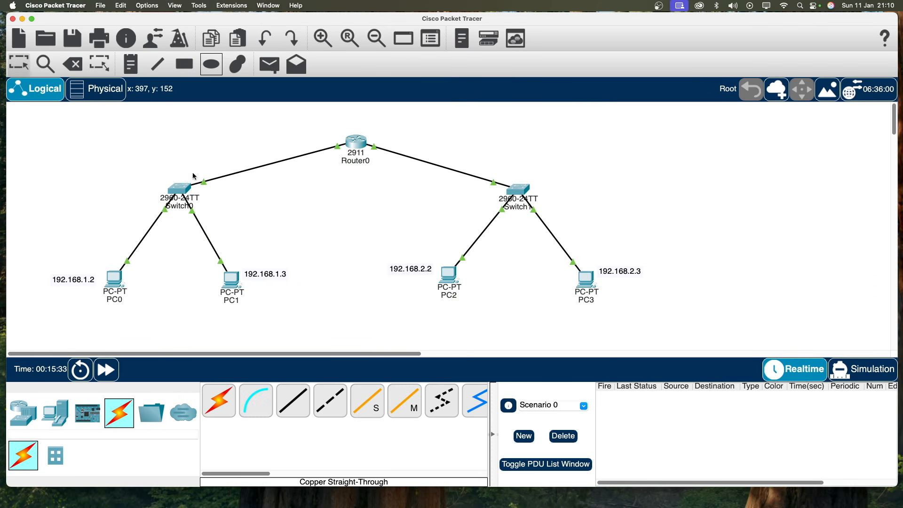
drag(186, 207, 183, 178)
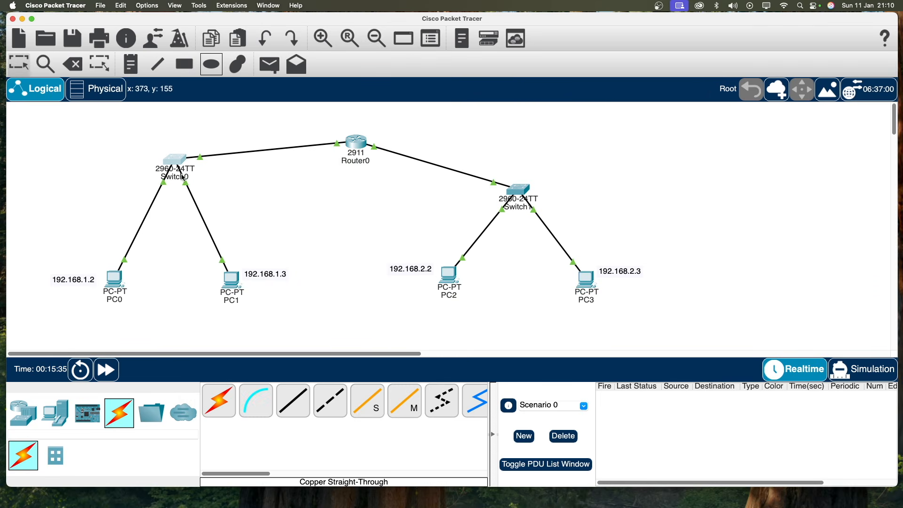
drag(178, 165, 181, 181)
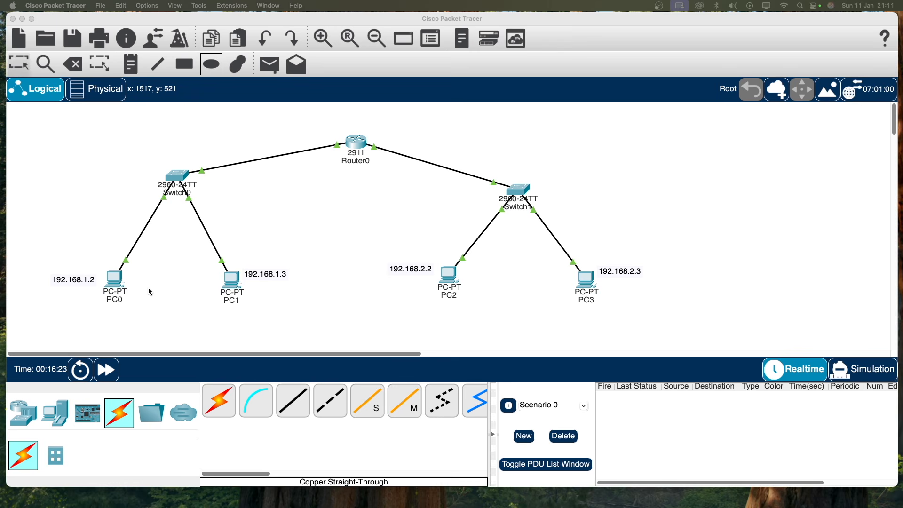
Ping PC3 at 192.168.2.3 from PC0's Command Prompt, and close PC0's window
click(120, 287)
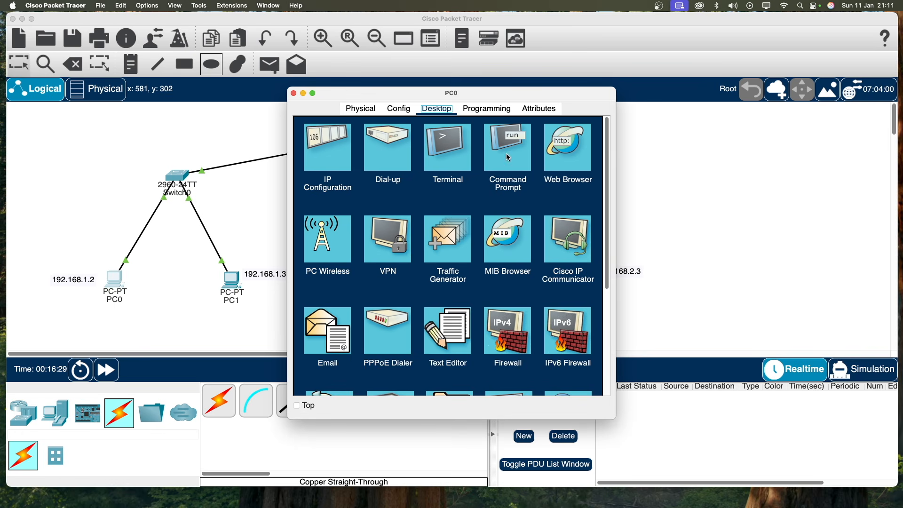
click(564, 141)
drag(517, 94, 477, 81)
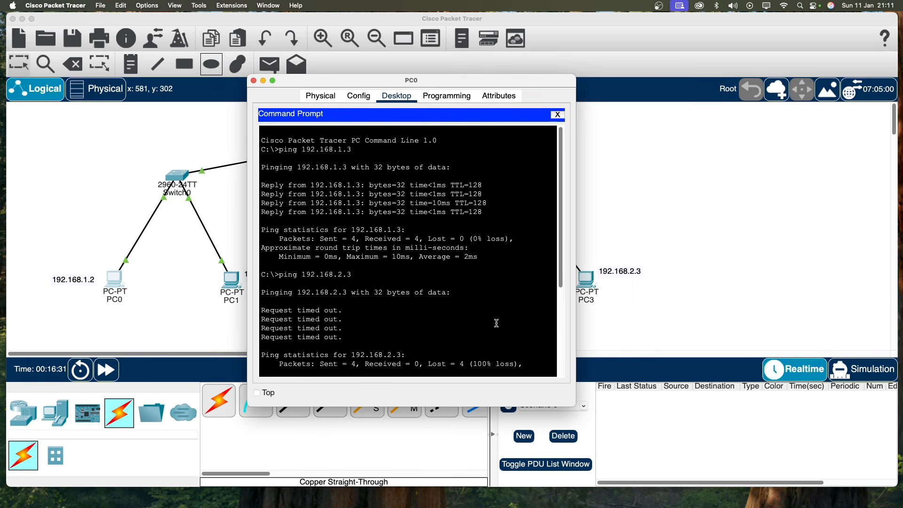
key(Return)
scroll(497, 337, down, 1)
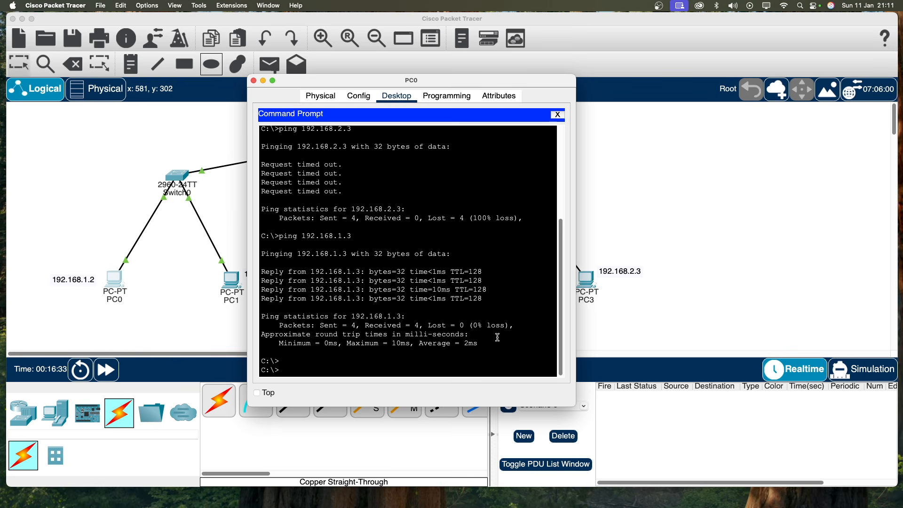
drag(503, 86, 340, 51)
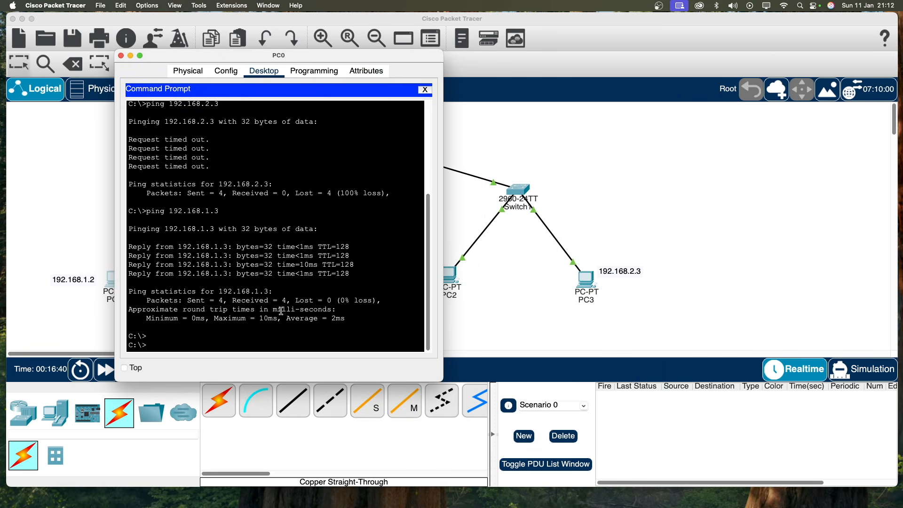
text(192.1)
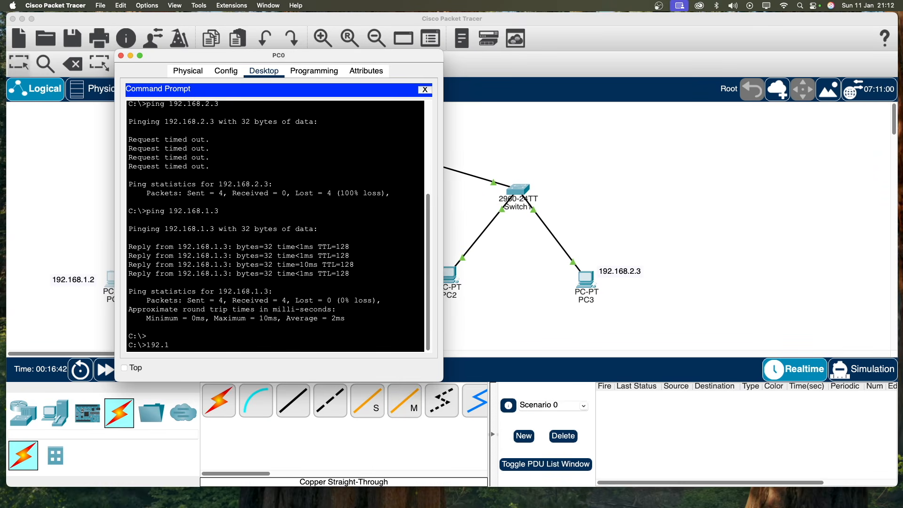
text(68.2.3)
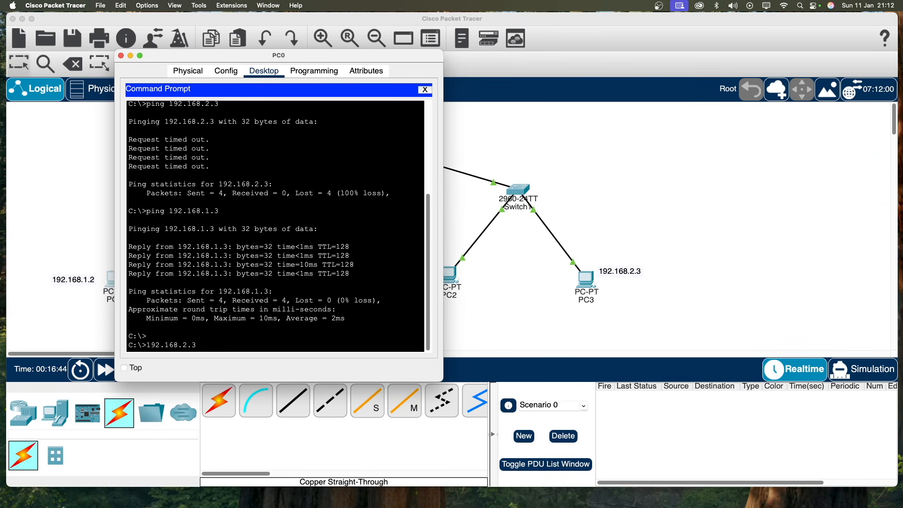
key(Return)
text(ping 192.168.2.)
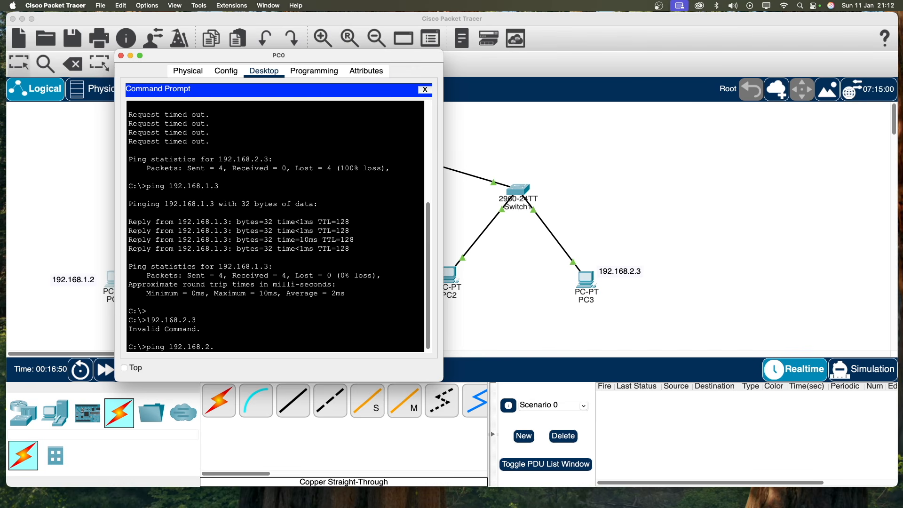
text(3)
key(Return)
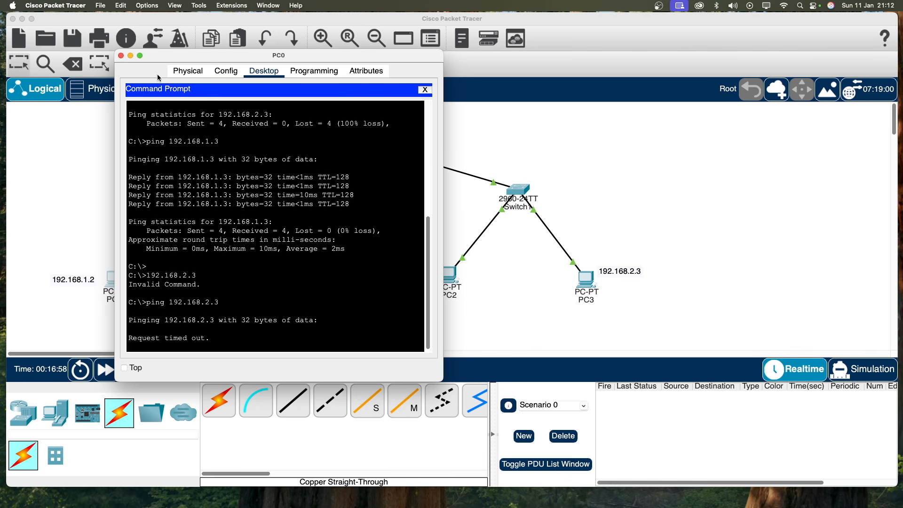
click(122, 56)
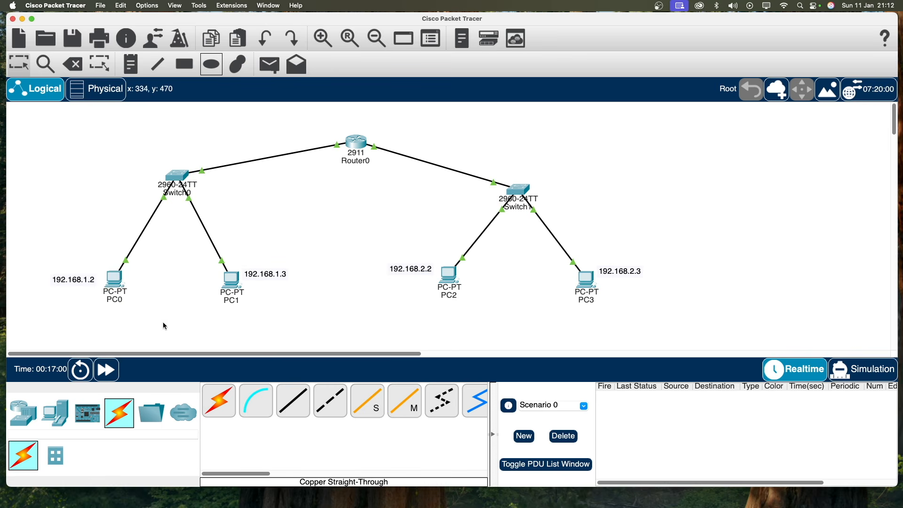
Set PC0's IPv4 default gateway to 192.168.1.1 in its IP Configuration, and close PC0's window
mouse_move(117, 296)
click(117, 292)
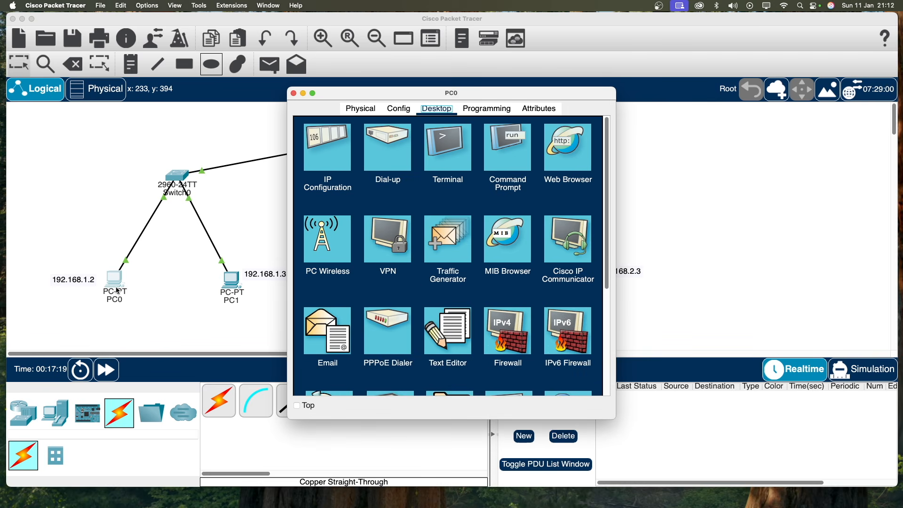
click(340, 158)
drag(447, 219, 366, 224)
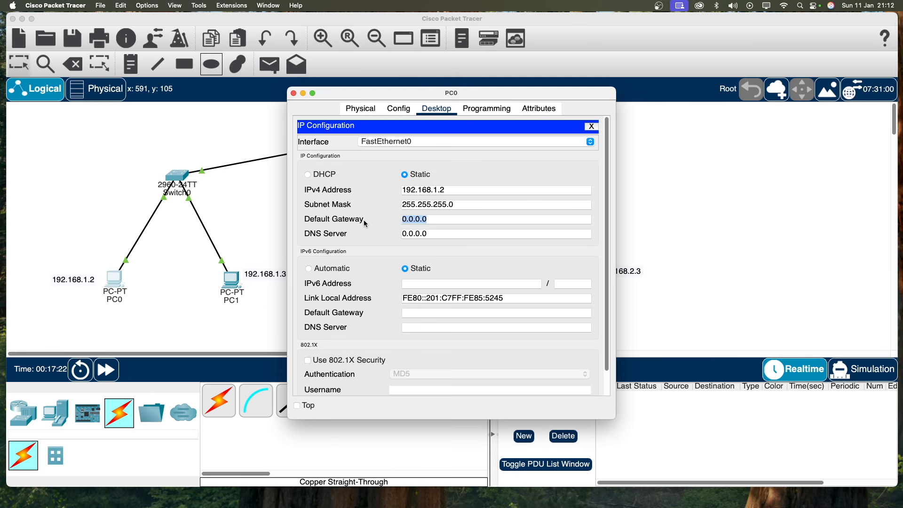
text(192.168.)
drag(442, 93, 582, 91)
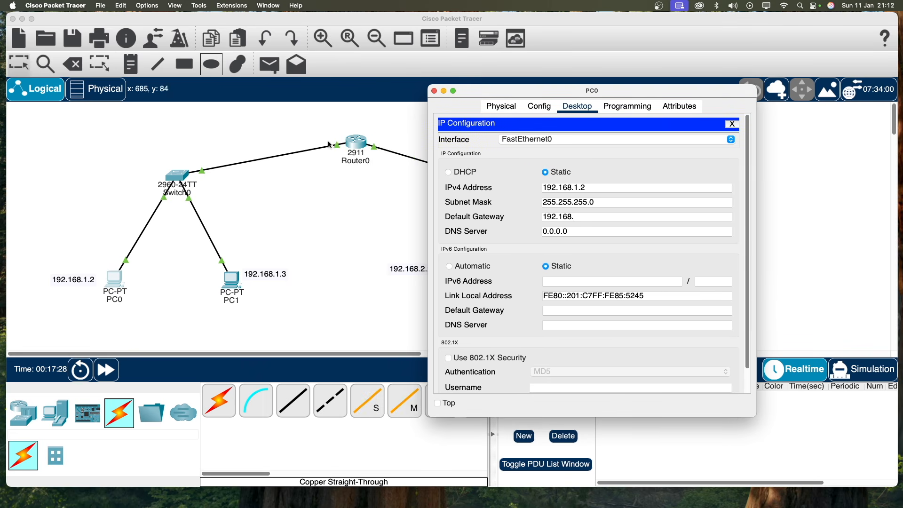
text(.1.1)
key(Tab)
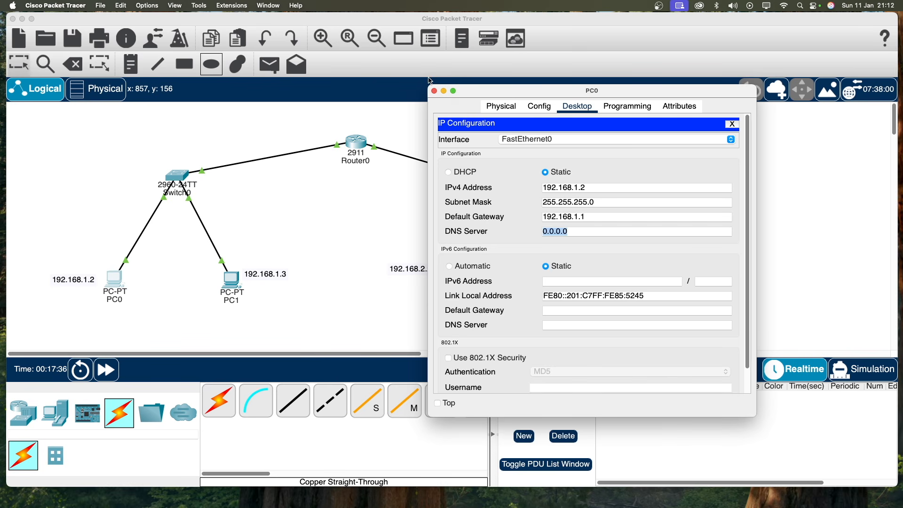
click(435, 92)
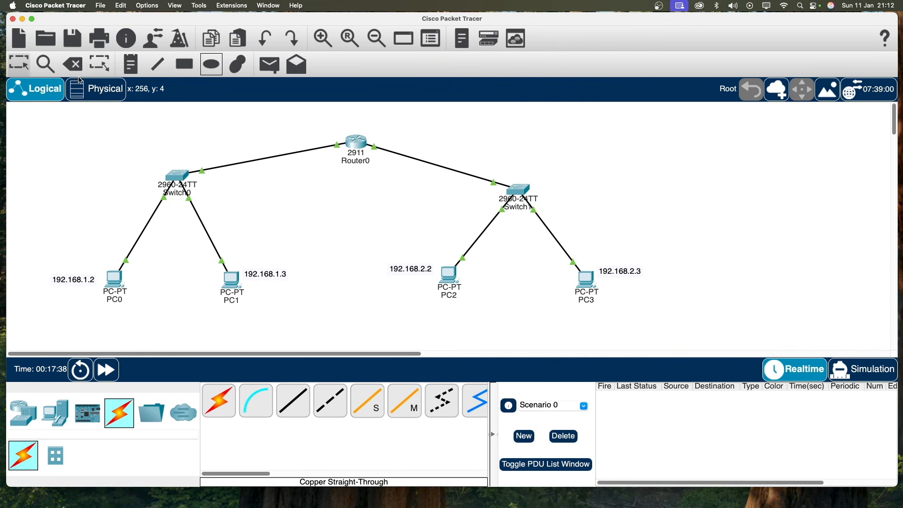
Add two text notes near Router0, reading 192.168.1.1 and 192.168.2.1
click(131, 64)
click(309, 131)
text(192.168.1.1)
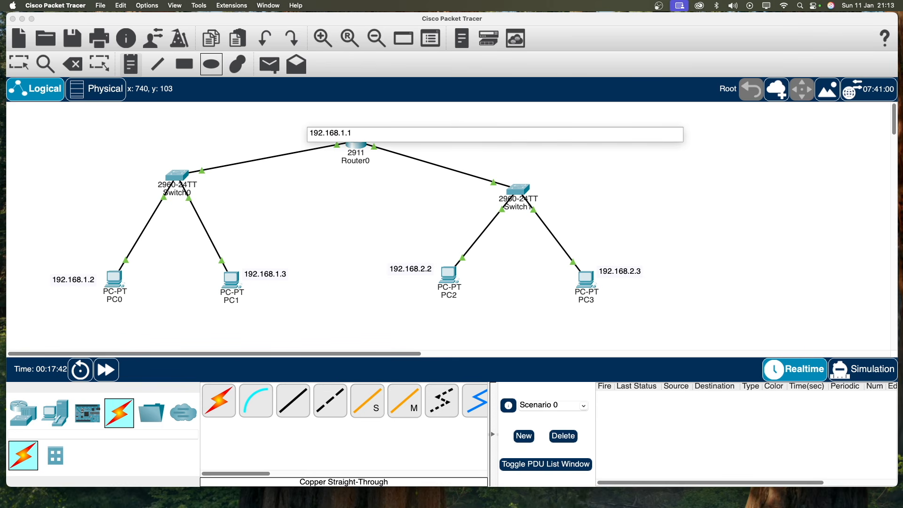
click(370, 227)
click(330, 140)
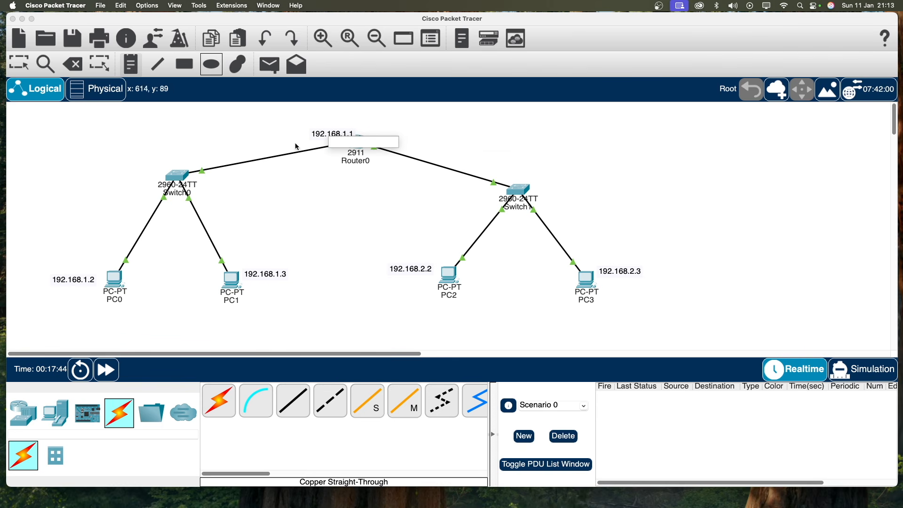
text(192)
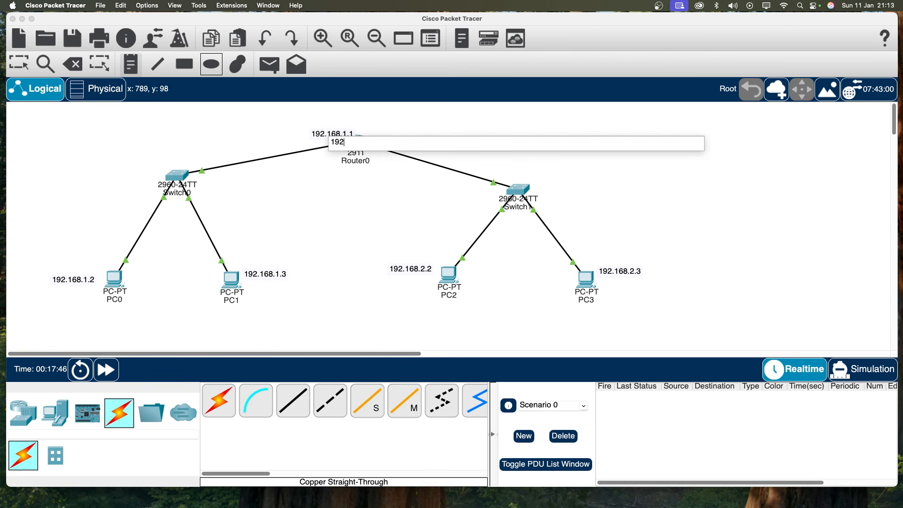
text(.168.2.1)
Move the 192.168.1.1 note beside Router0's link to Switch0 and the 192.168.2.1 note beside its link to Switch1
click(19, 62)
drag(349, 143, 306, 136)
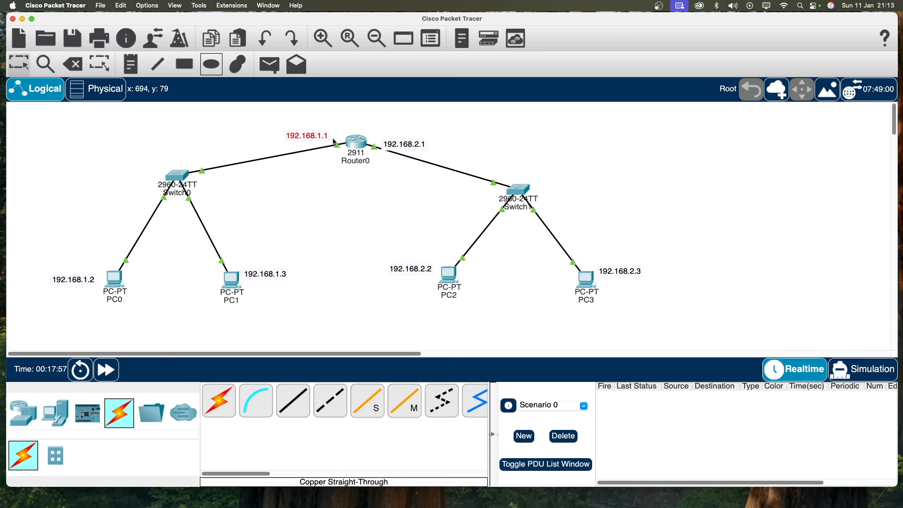
drag(300, 137, 307, 136)
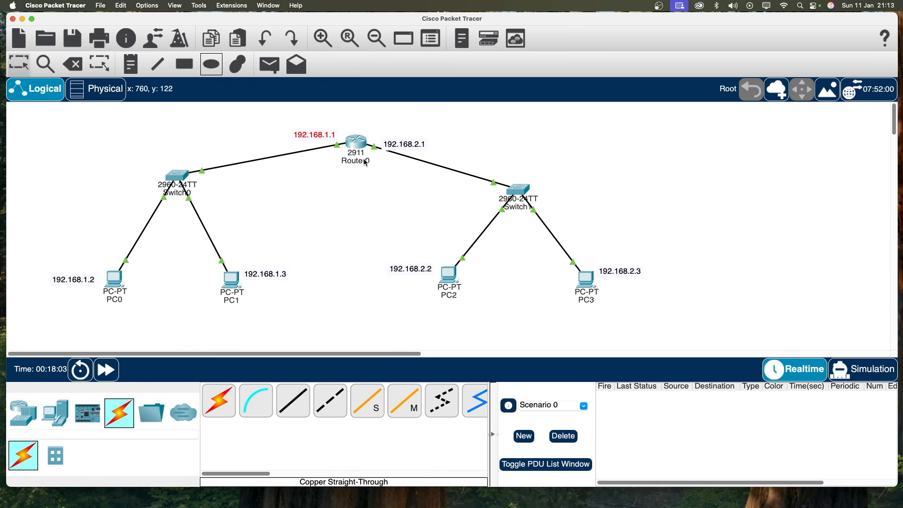
drag(401, 143, 400, 140)
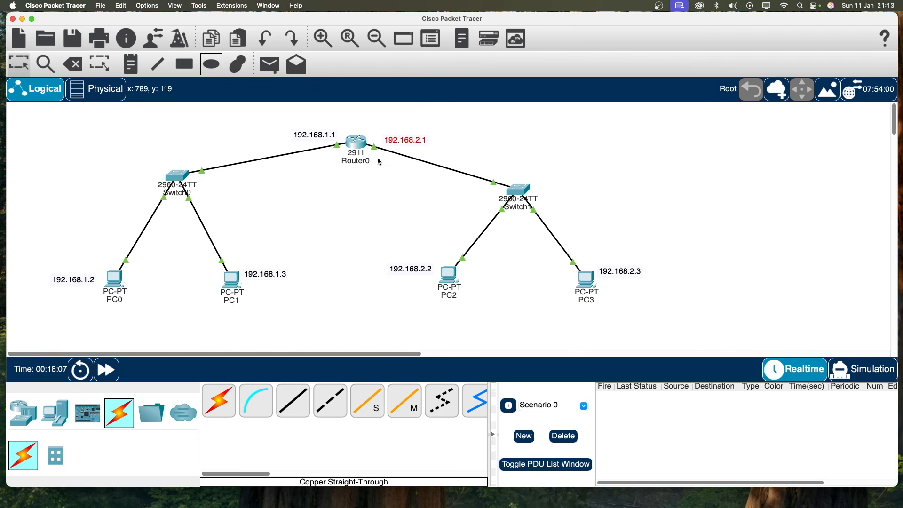
Check the default gateway in PC0's IP Configuration, and close PC0's window
click(118, 282)
click(341, 172)
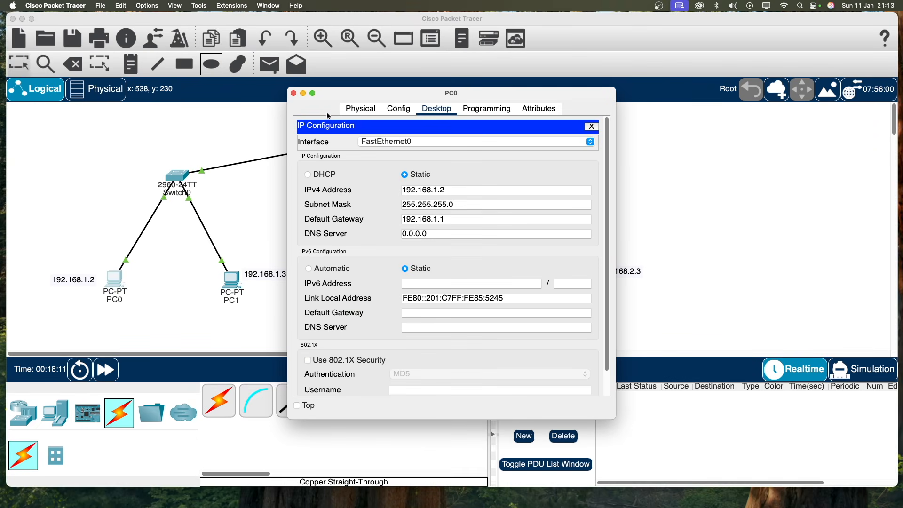
click(294, 93)
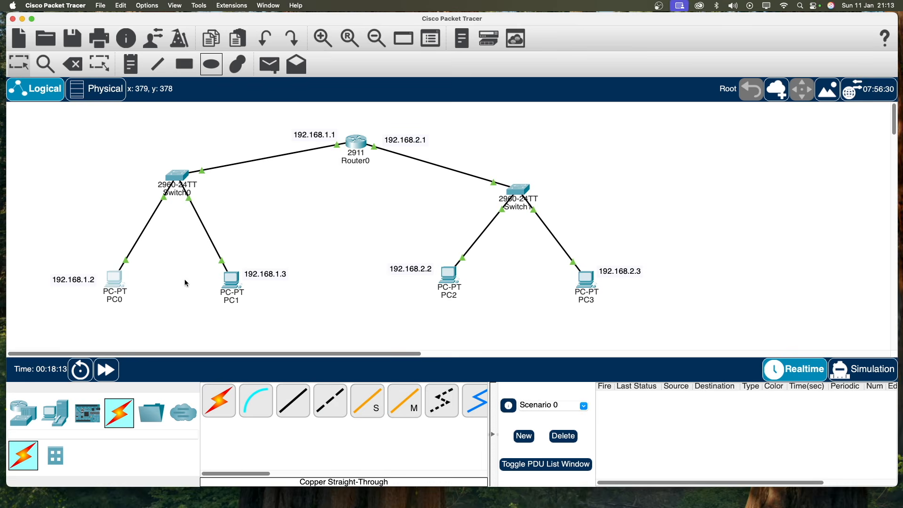
Set PC1's IPv4 default gateway to 192.168.1.1 in its IP Configuration, and close PC1's window
click(230, 280)
click(329, 157)
drag(444, 218, 364, 221)
text(192.168.1.1)
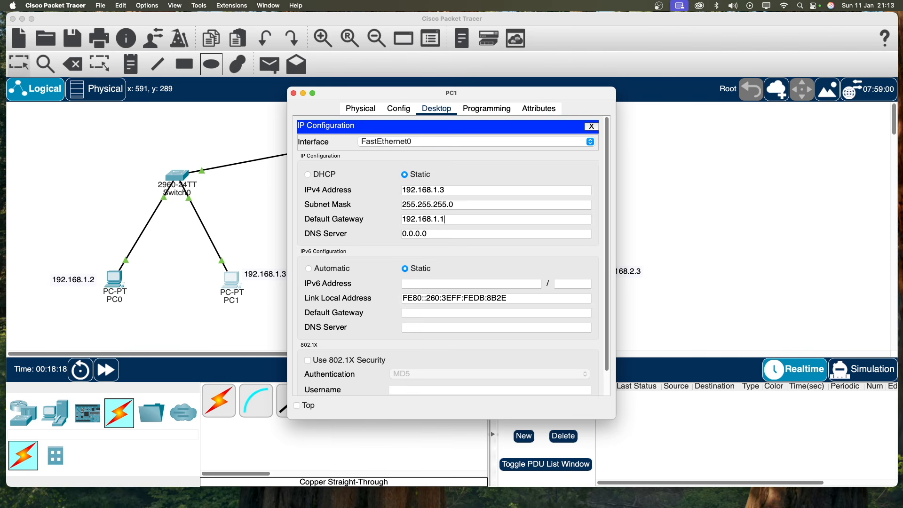
key(Tab)
click(293, 93)
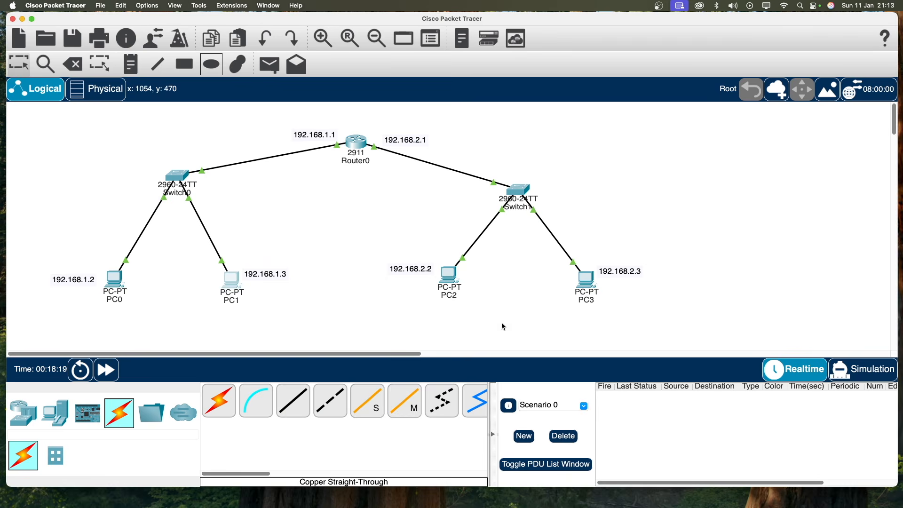
Set PC2's IPv4 default gateway to 192.168.2.1 in its IP Configuration, and close PC2's window
click(451, 280)
click(345, 156)
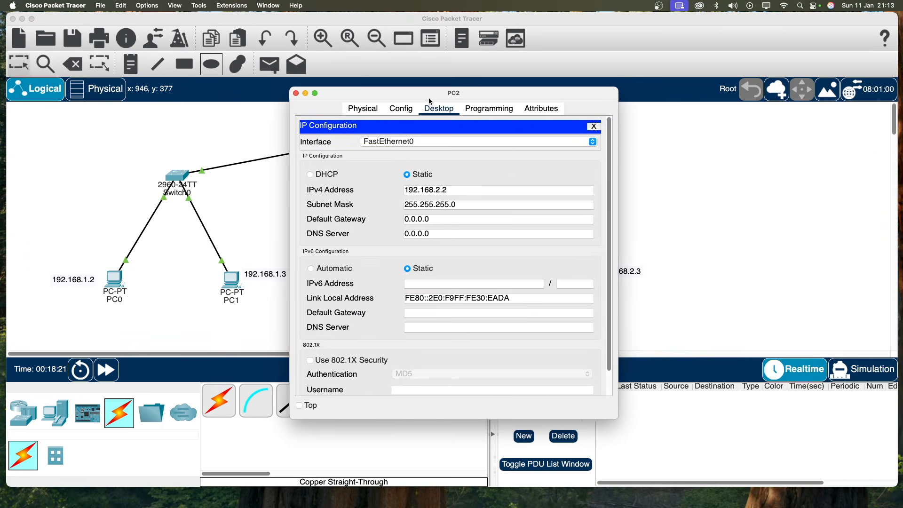
drag(353, 93, 566, 81)
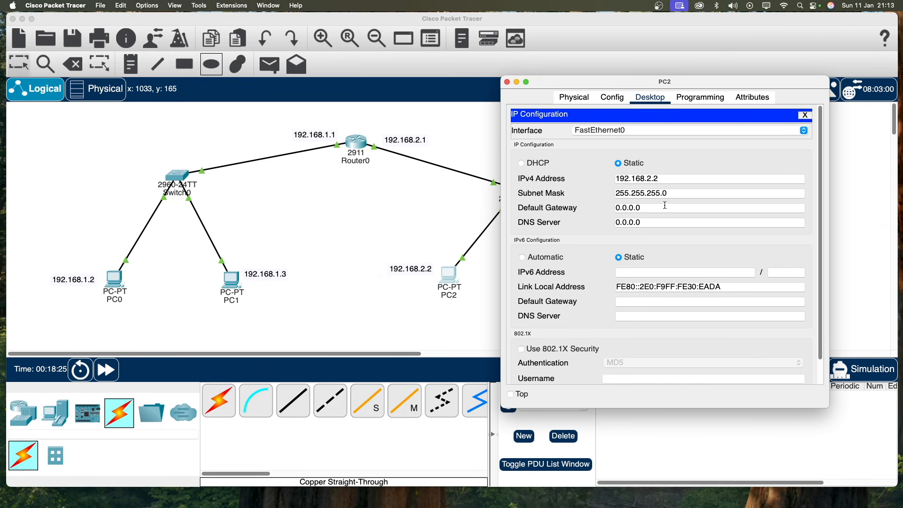
drag(664, 208, 581, 209)
text(1992.)
key(BackSpace)
key(BackSpace)
key(BackSpace)
text(2.168.2.1)
key(Tab)
click(506, 82)
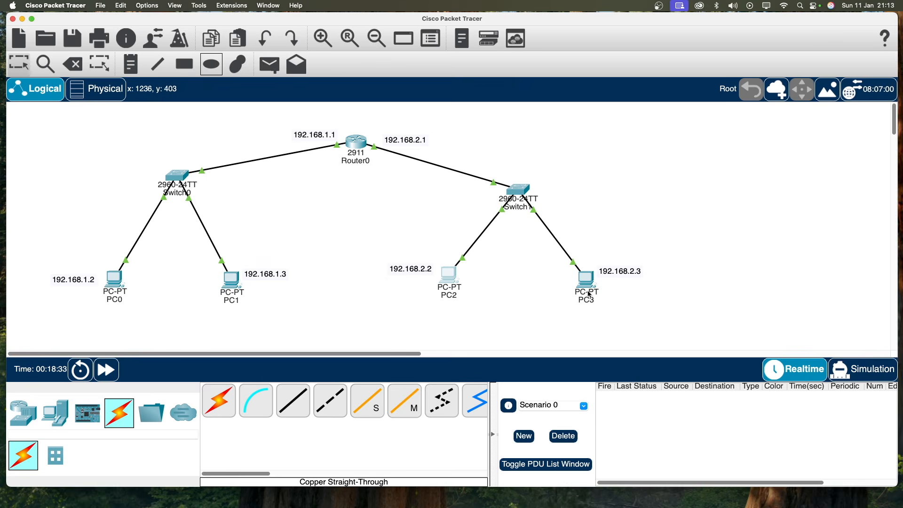
Set PC3's IPv4 default gateway to 192.168.2.1 in its IP Configuration, and close PC3's window
click(582, 277)
click(353, 175)
drag(501, 90, 616, 75)
click(562, 203)
text(19)
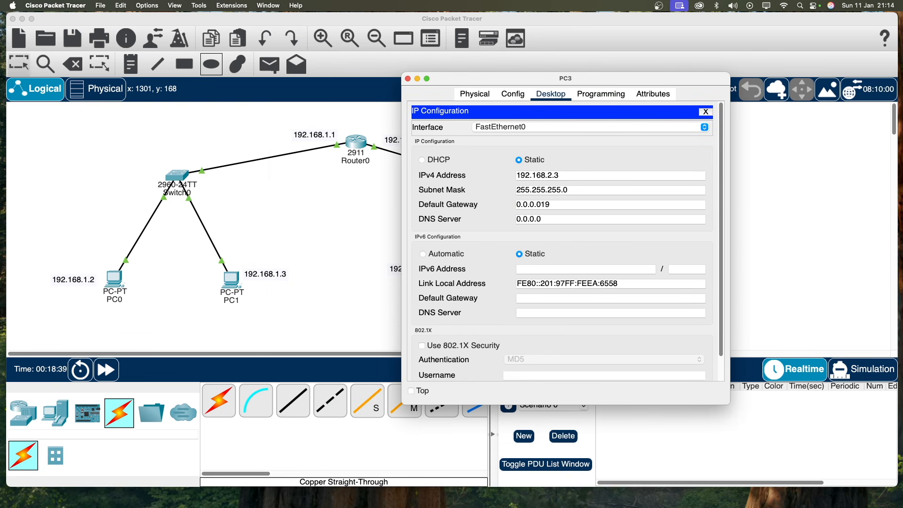
key(BackSpace)
key(BackSpace)
key(BackSpace)
key(BackSpace)
key(BackSpace)
key(BackSpace)
key(BackSpace)
key(BackSpace)
text(192.168.2.1)
click(408, 78)
Move Switch1 slightly up and fast-forward the simulation time
drag(525, 196, 528, 191)
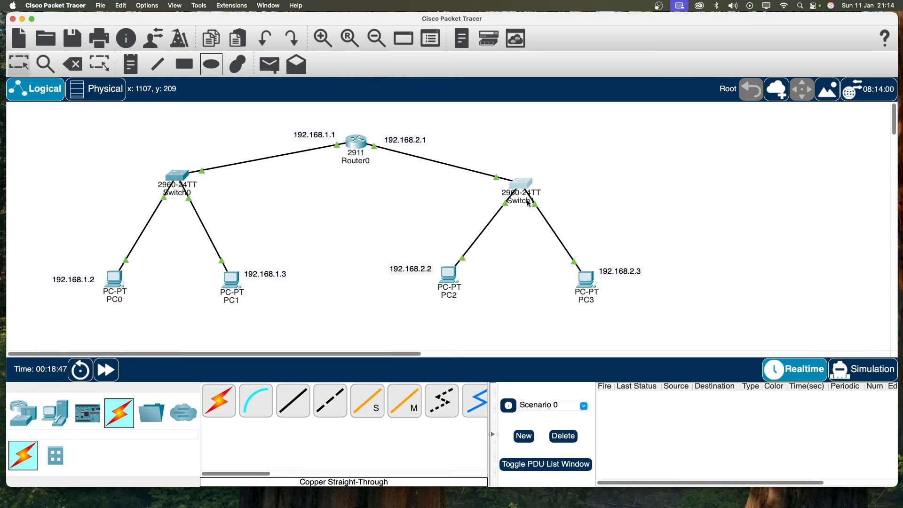
click(107, 370)
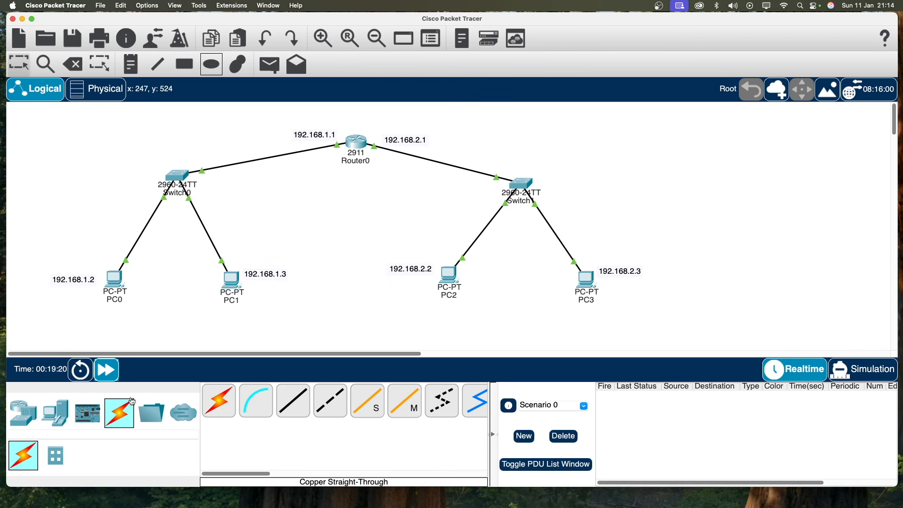
Ping 192.168.2.3 twice from PC0's Command Prompt to test the route to PC3, and close PC0's window
click(118, 282)
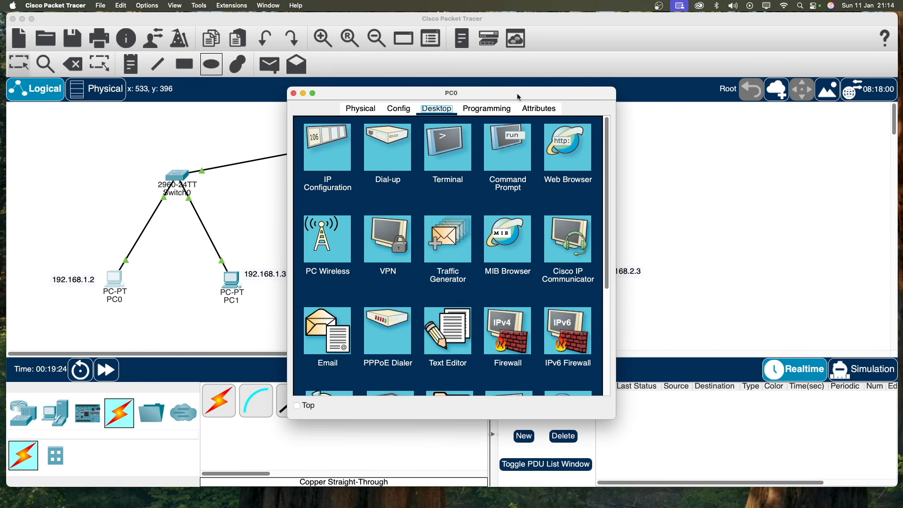
drag(517, 94, 382, 69)
click(390, 141)
scroll(305, 306, down, 5)
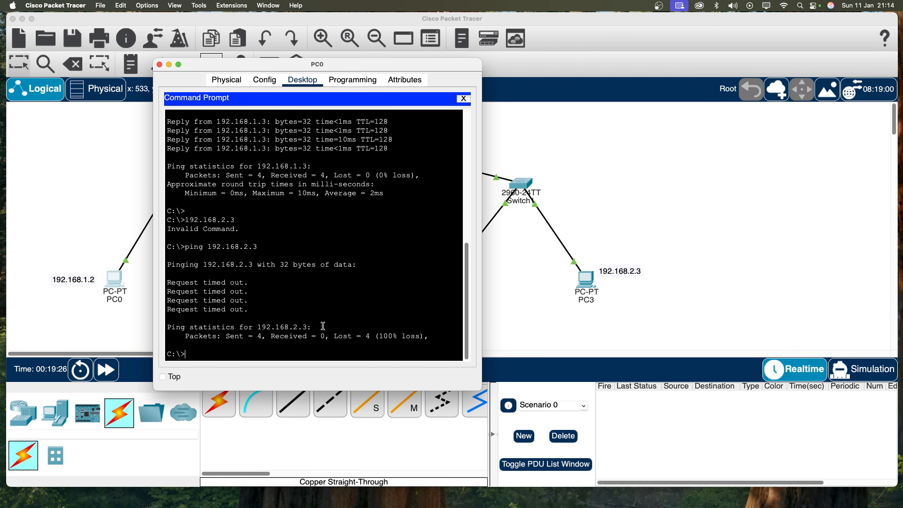
key(Return)
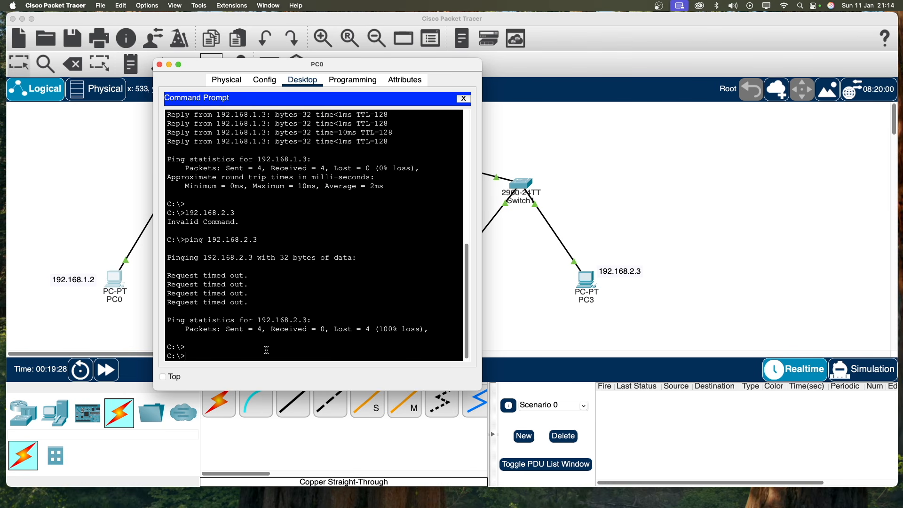
text(ping a192.168.2.3)
key(Return)
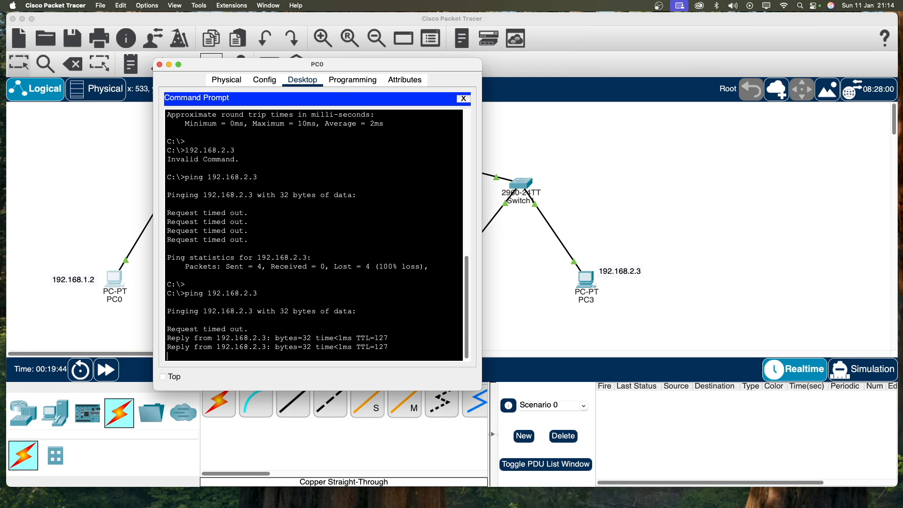
key(Up)
key(Return)
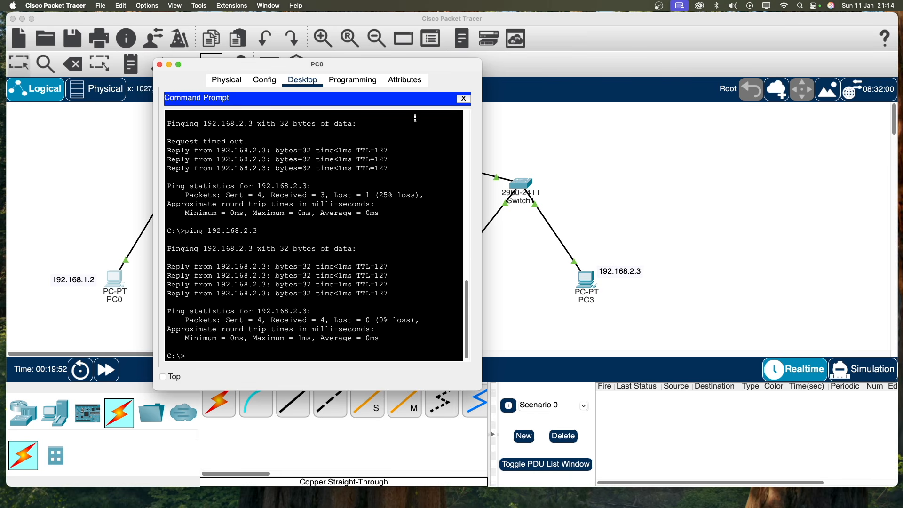
click(159, 64)
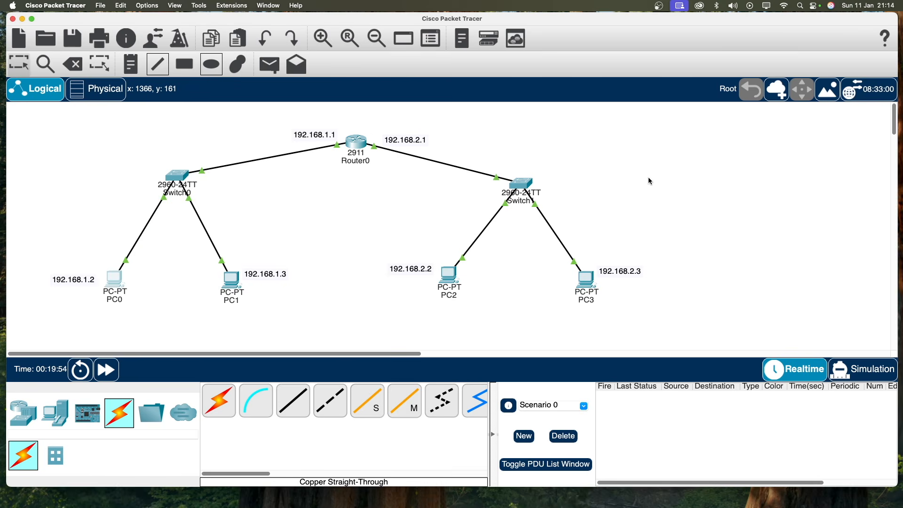